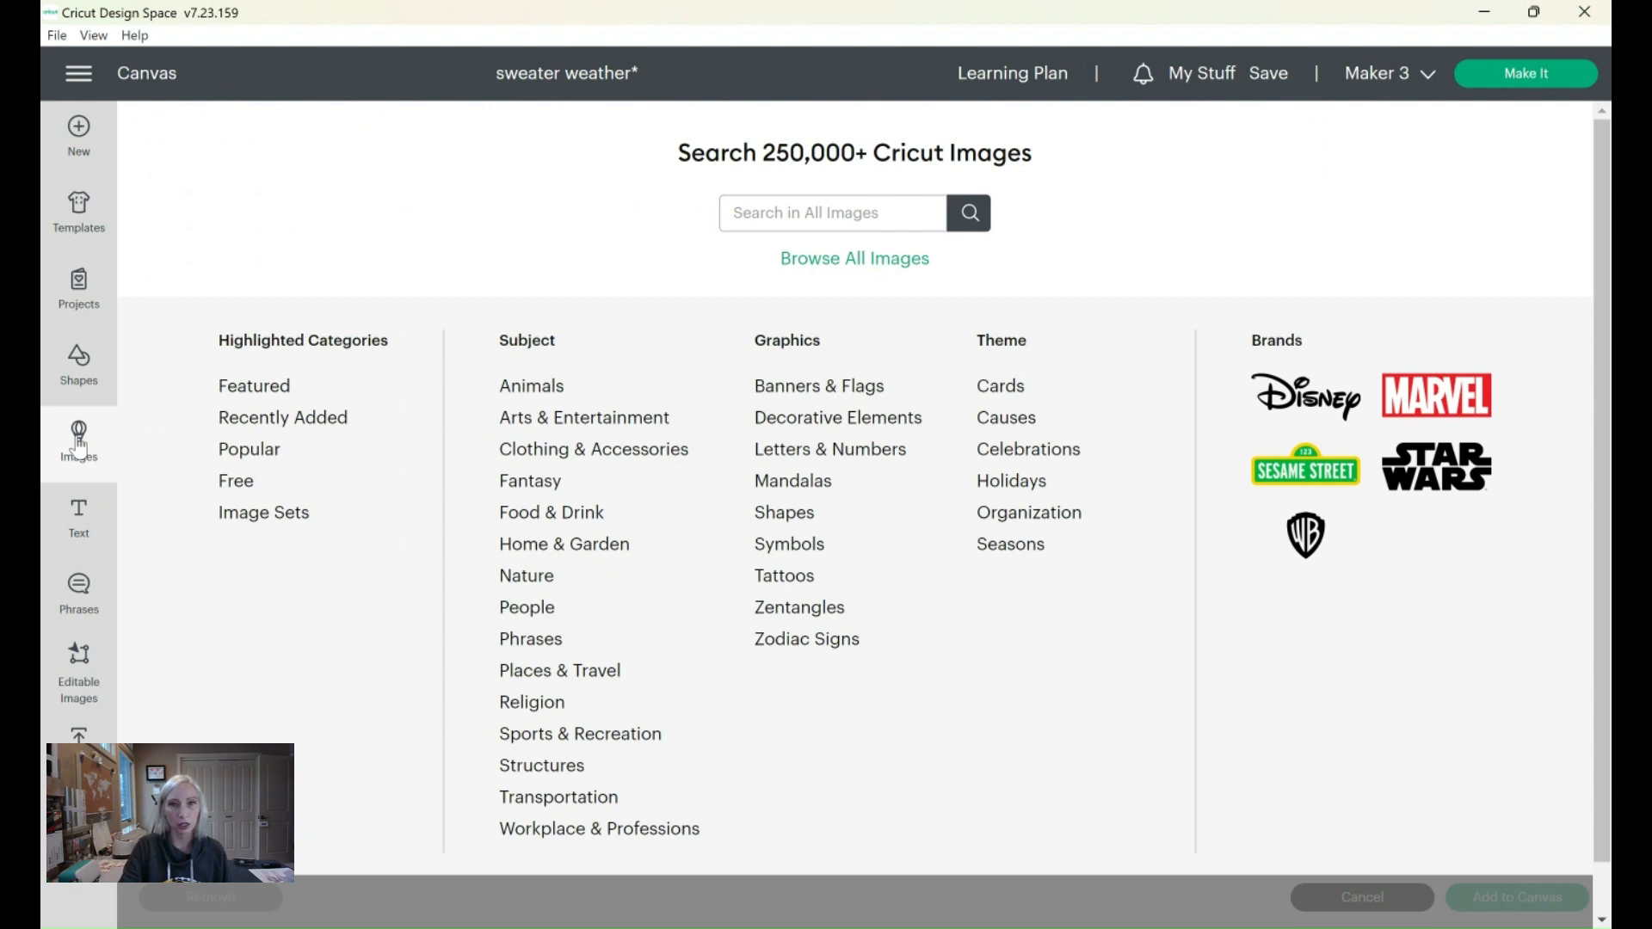
Step: Search the images for "sweater" and add the reindeer in the red star sweater to the canvas
left_click(800, 220)
type("s")
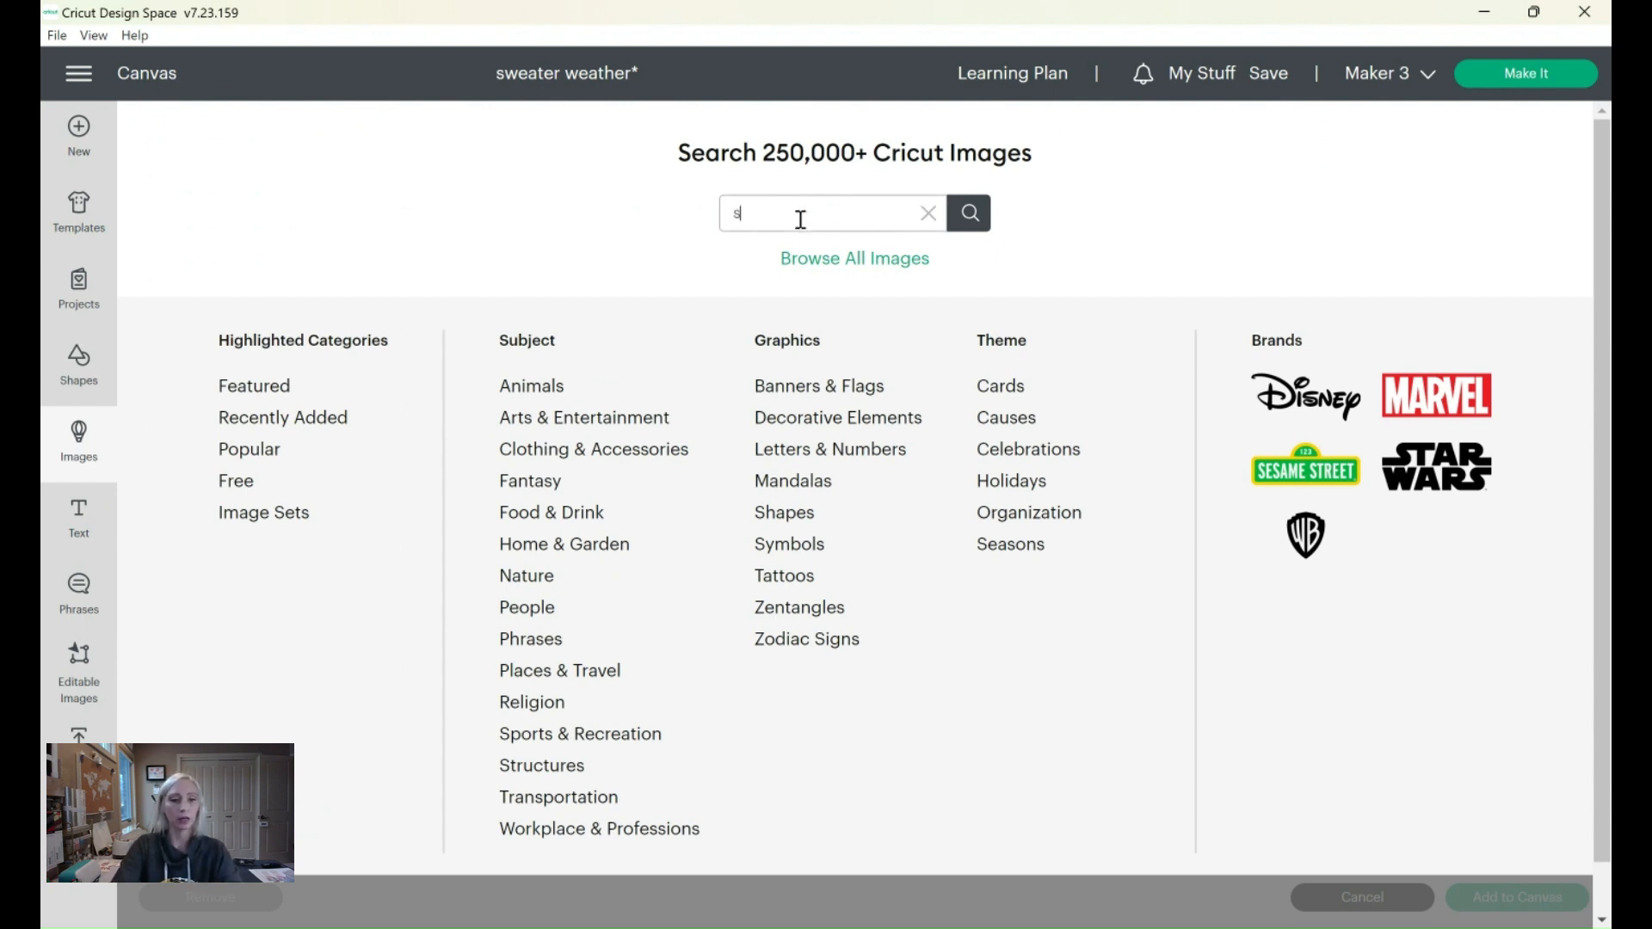
type("weater")
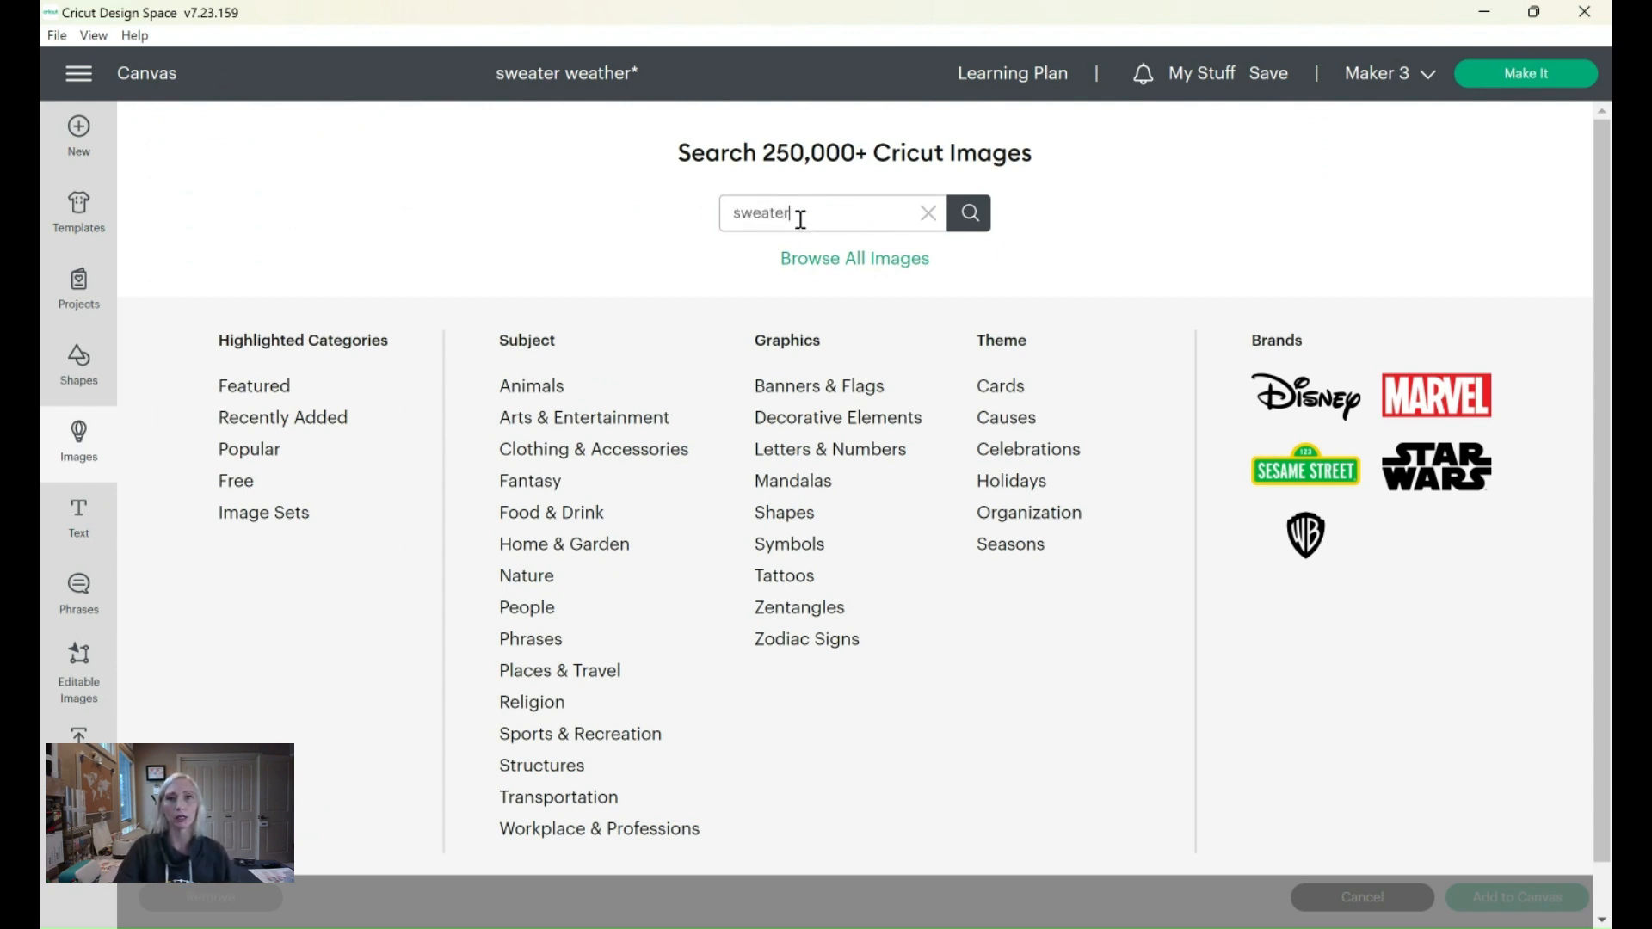
left_click(967, 211)
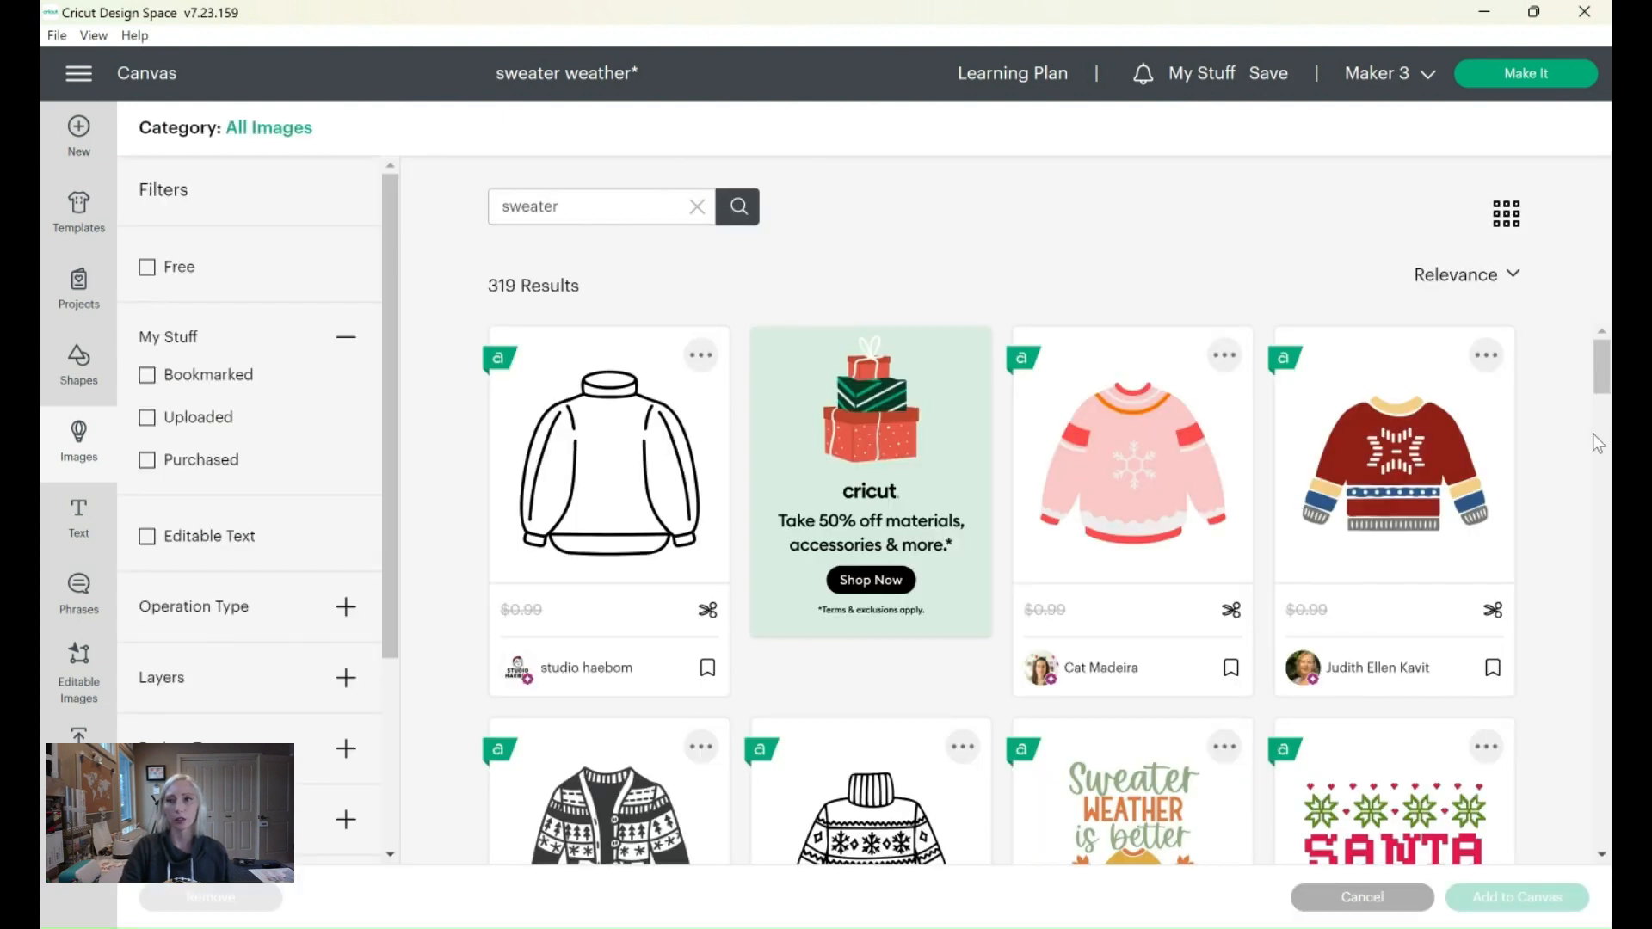
left_click_drag(1602, 368, 1601, 695)
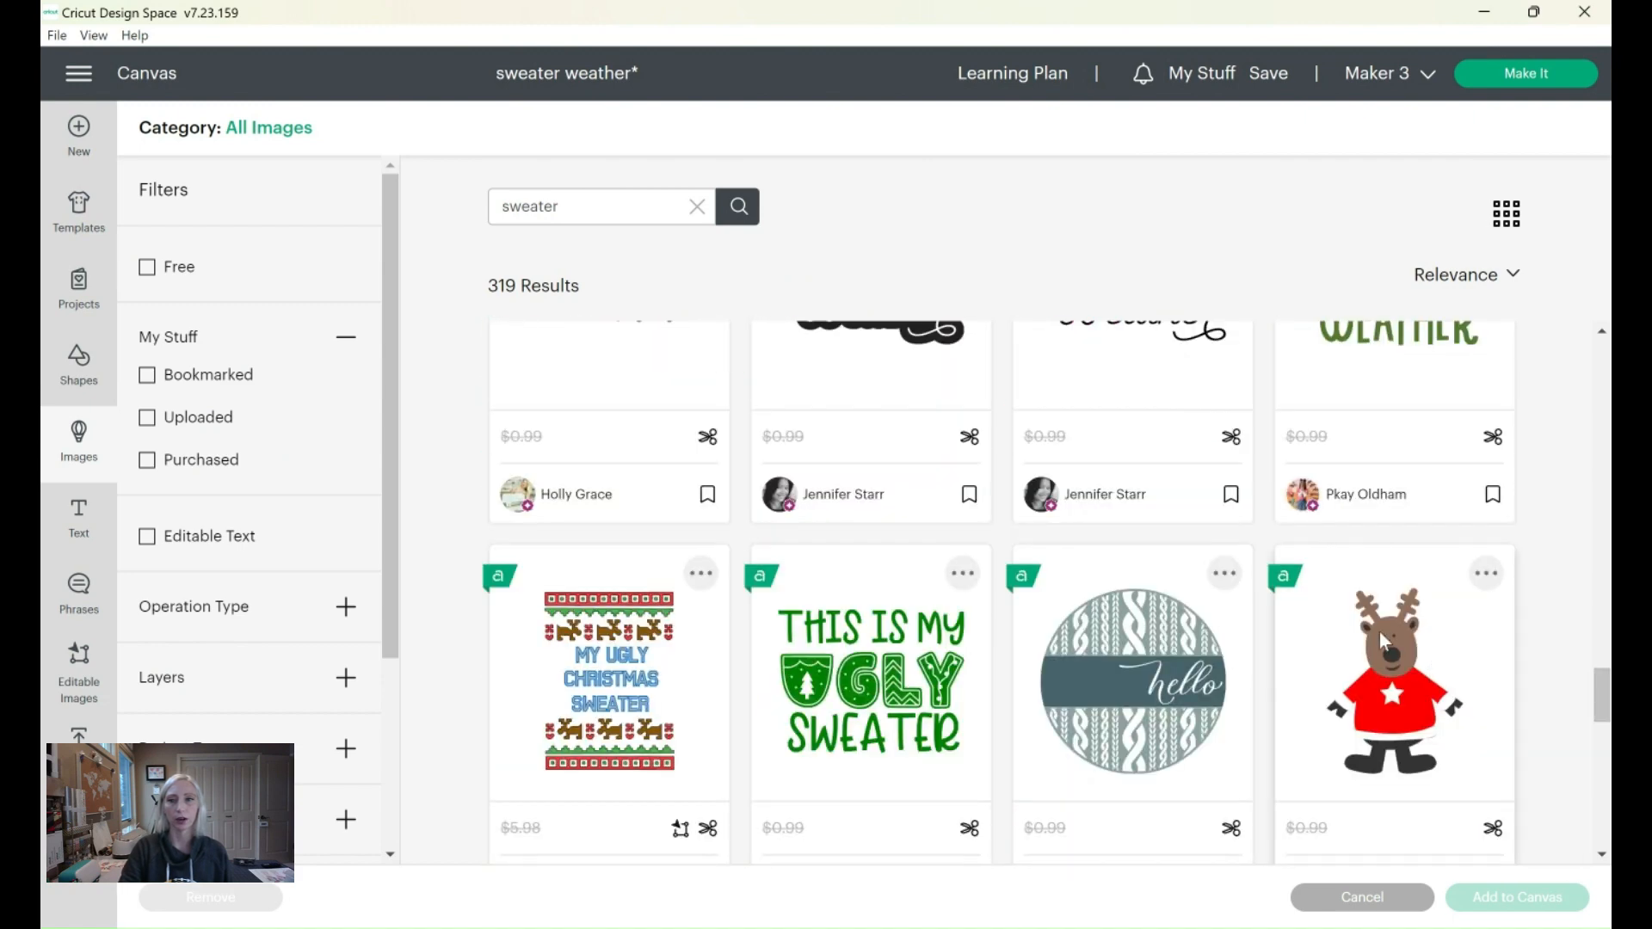
left_click(1380, 632)
left_click(1516, 897)
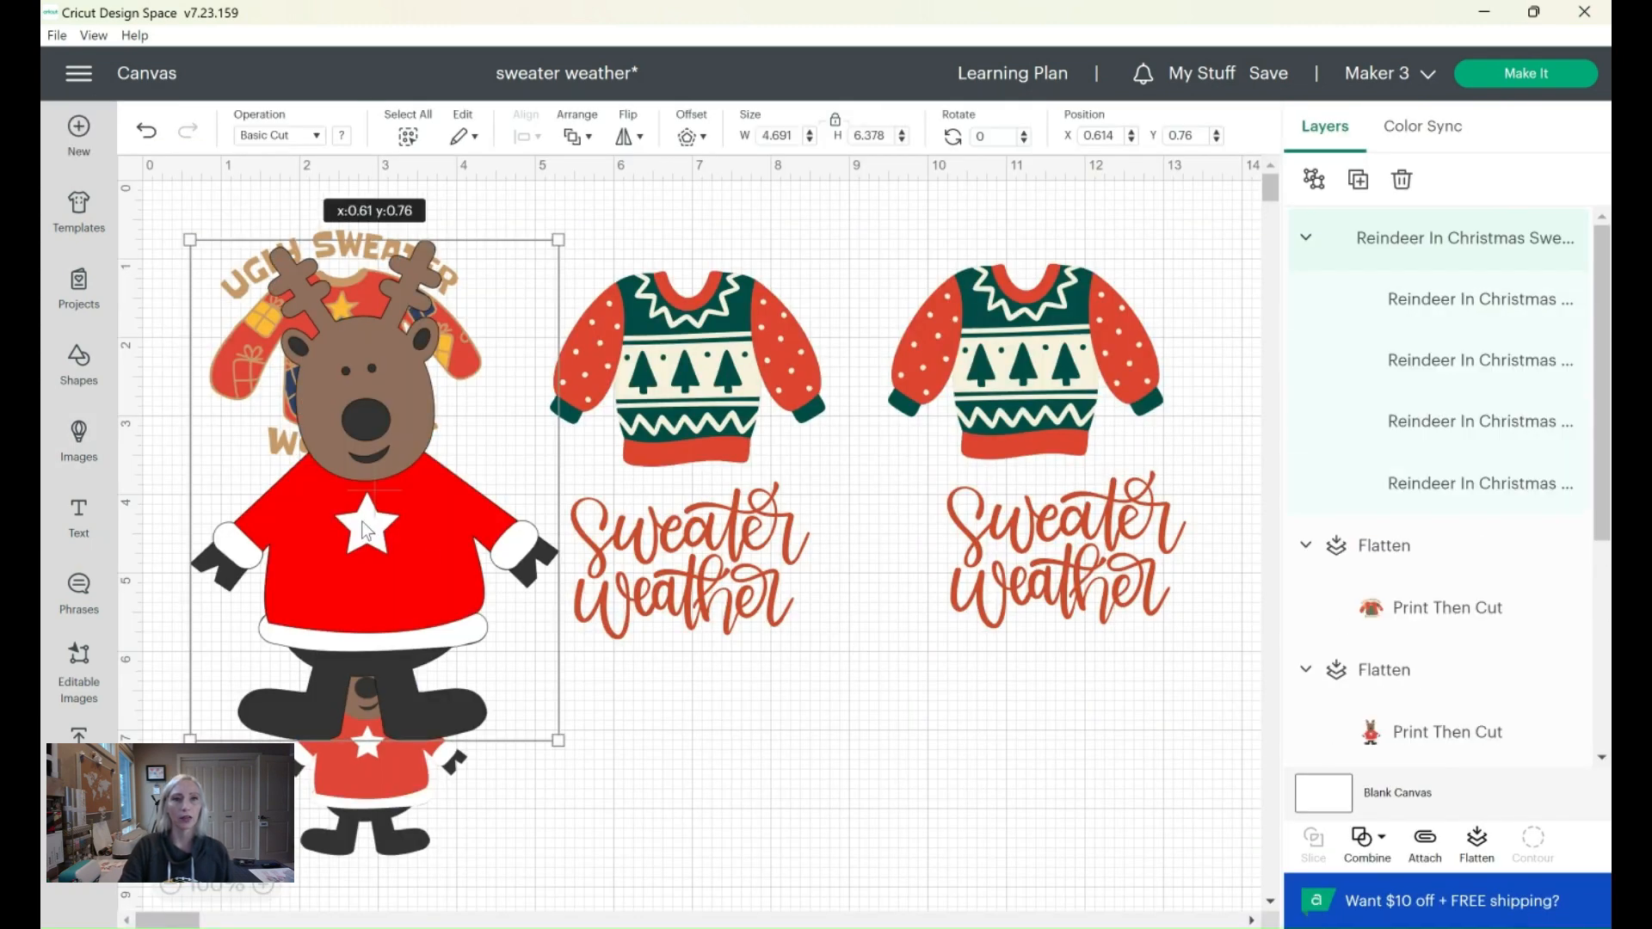
Step: Move the new reindeer clear of the ugly sweater design and flatten it as a Print Then Cut image
left_click_drag(367, 529, 897, 715)
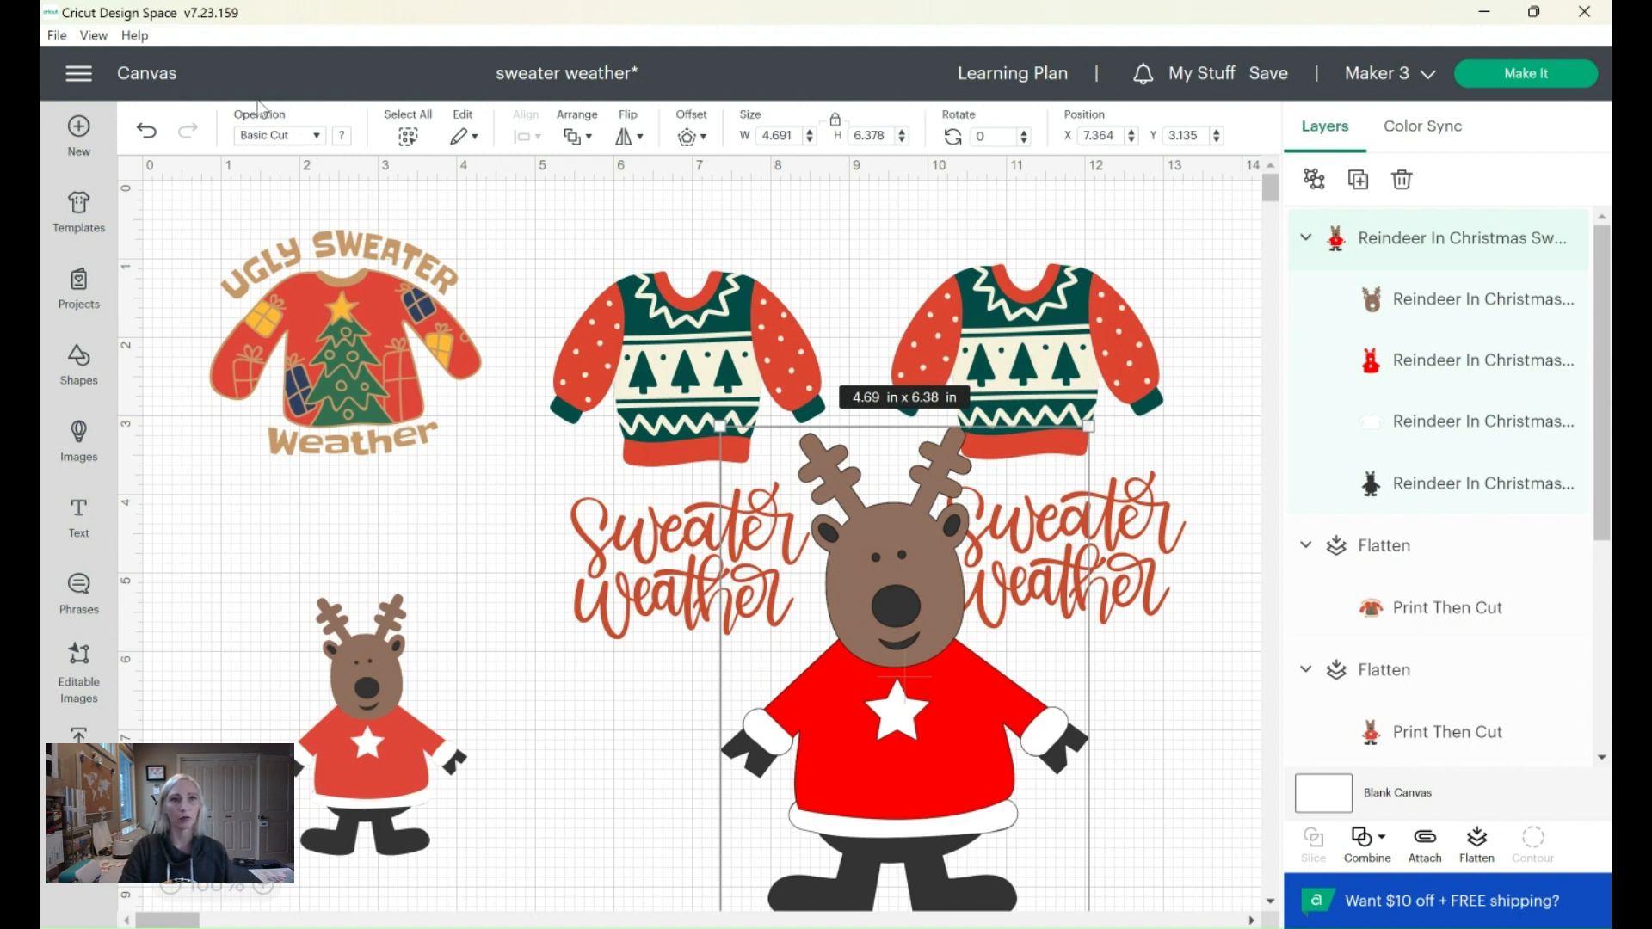
left_click(315, 138)
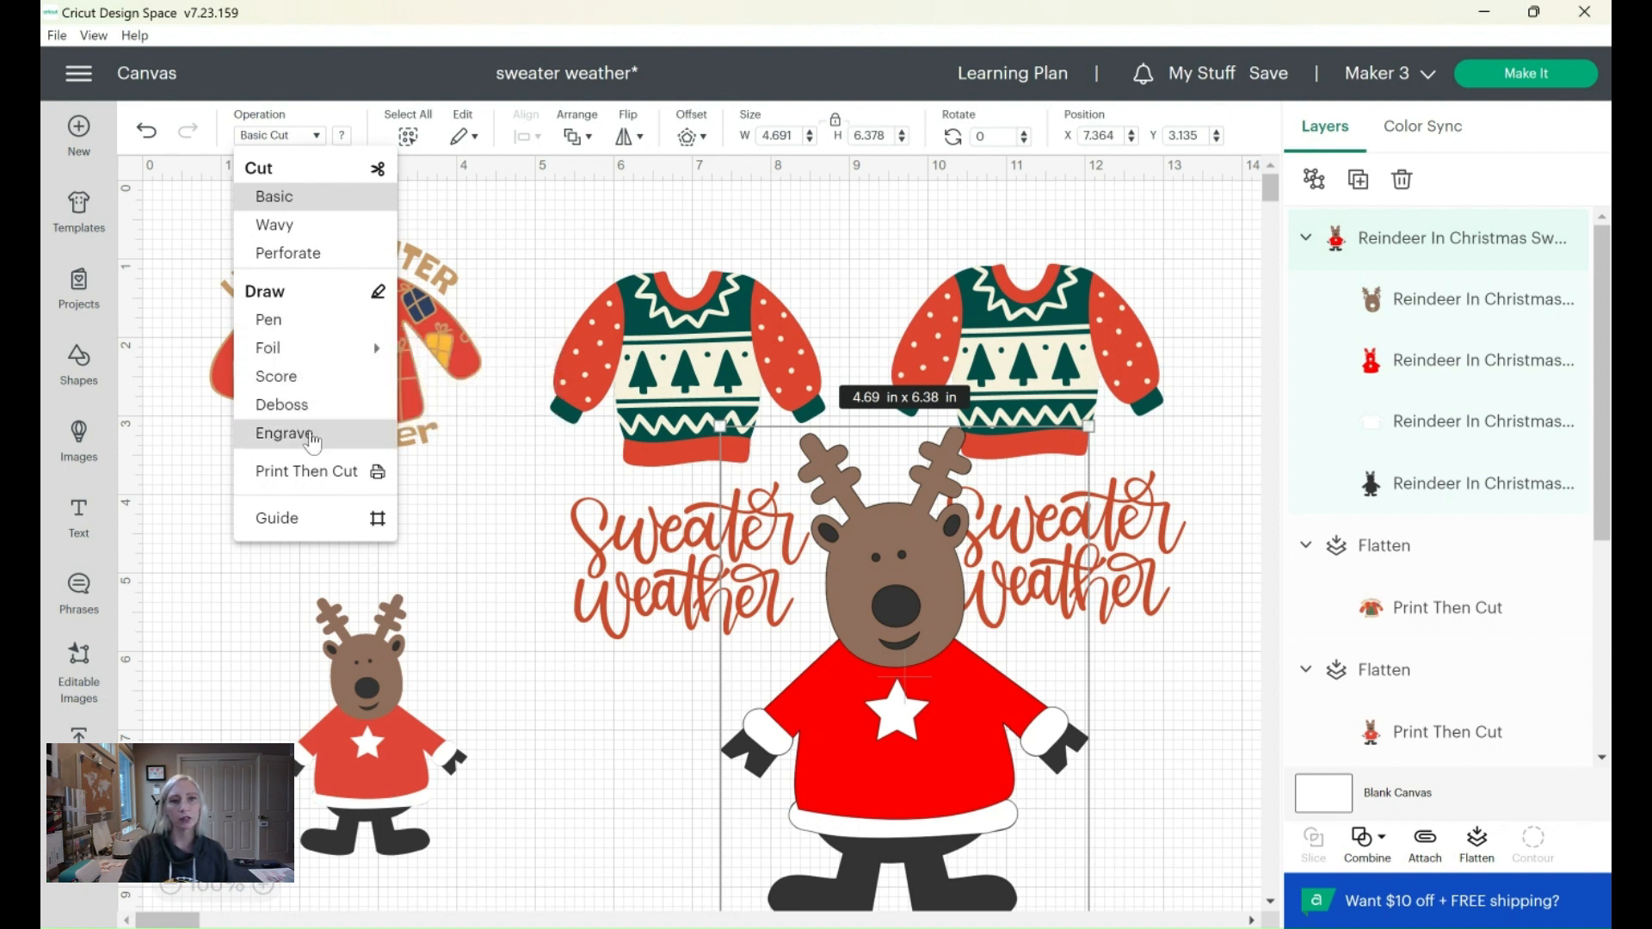
left_click(323, 473)
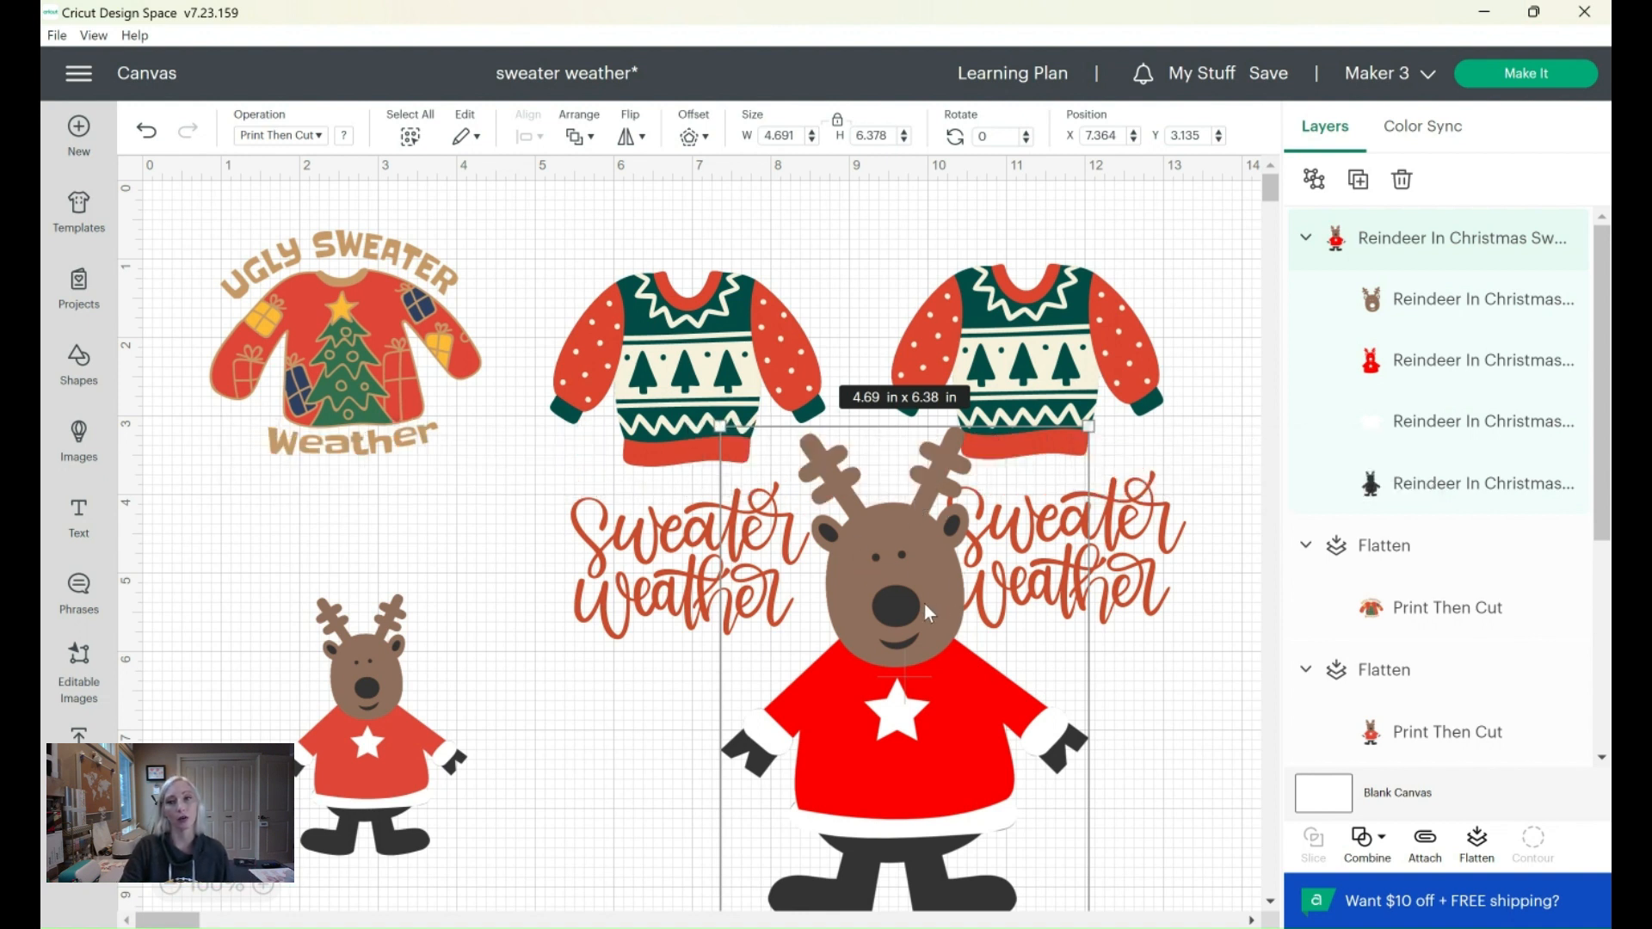
left_click(1477, 842)
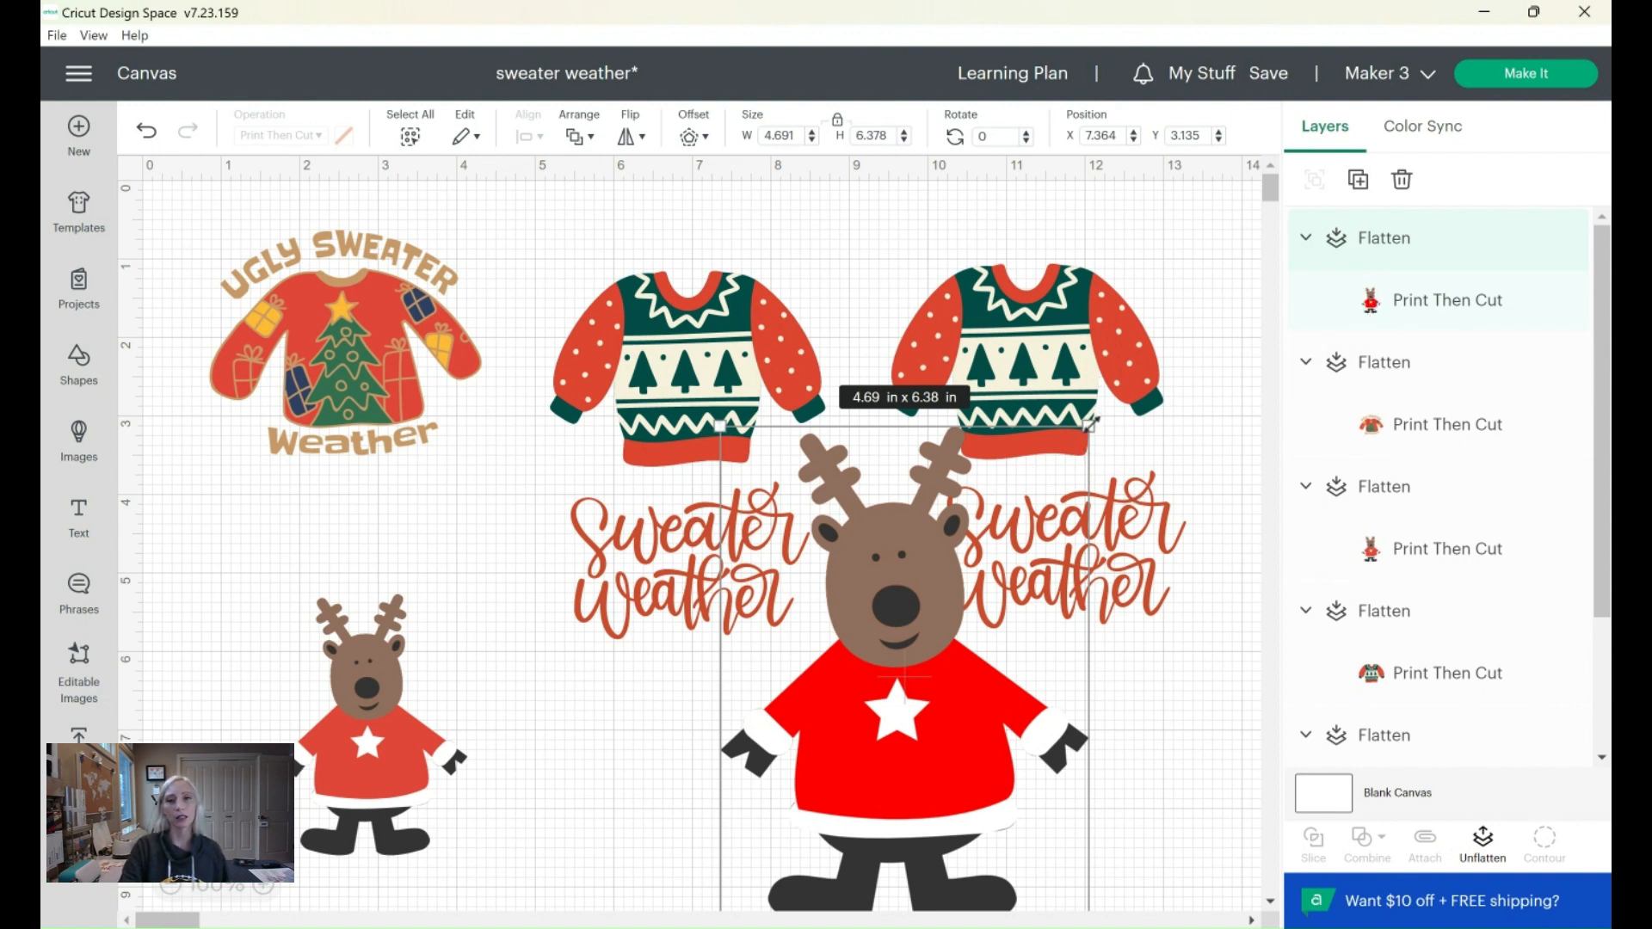
Step: Enlarge the flattened reindeer to about 7.49 x 10.18 in, and shrink it to about 2.4 x 3.26 in beside the existing reindeer
left_click_drag(1091, 423, 1314, 178)
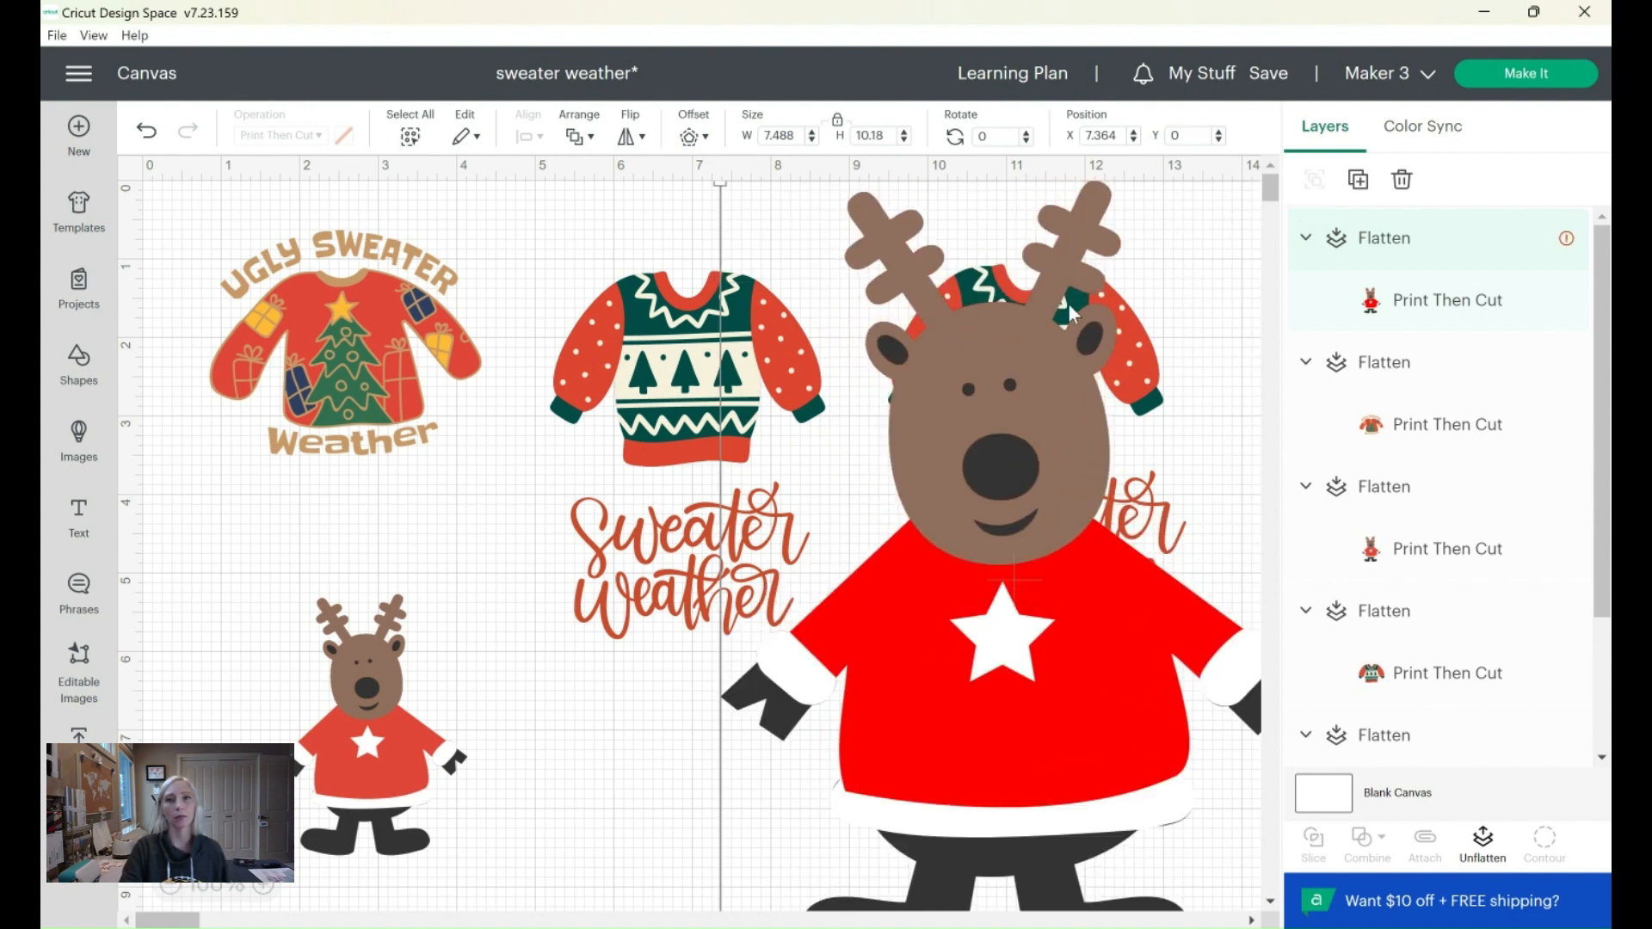
left_click_drag(1067, 303, 887, 420)
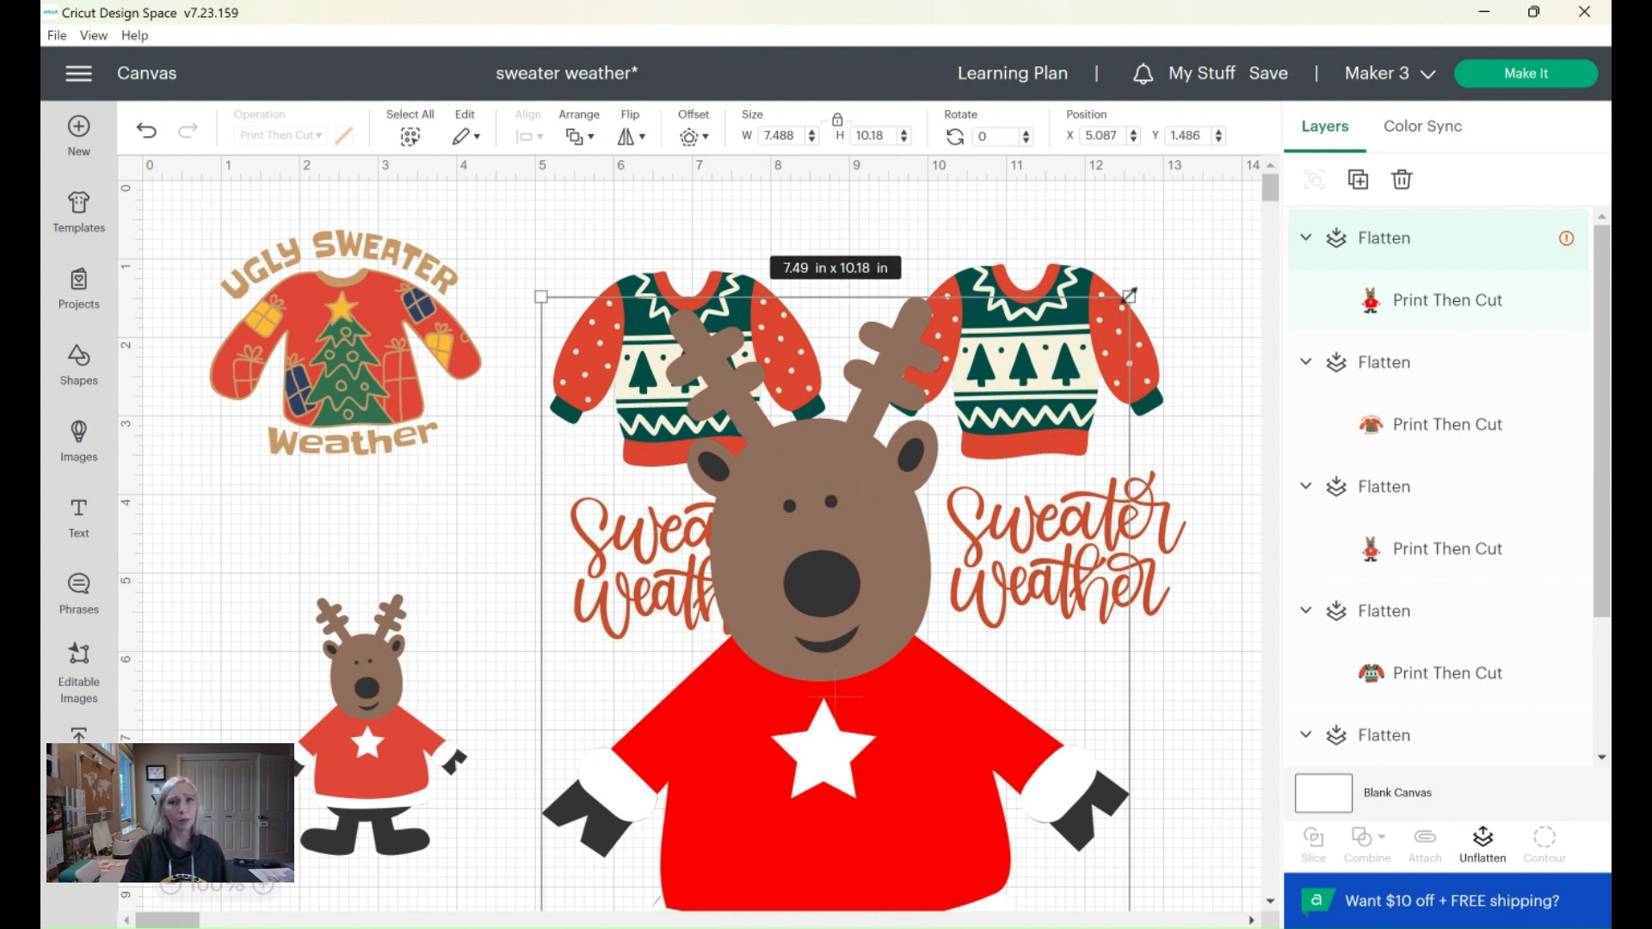
left_click_drag(1129, 295, 851, 393)
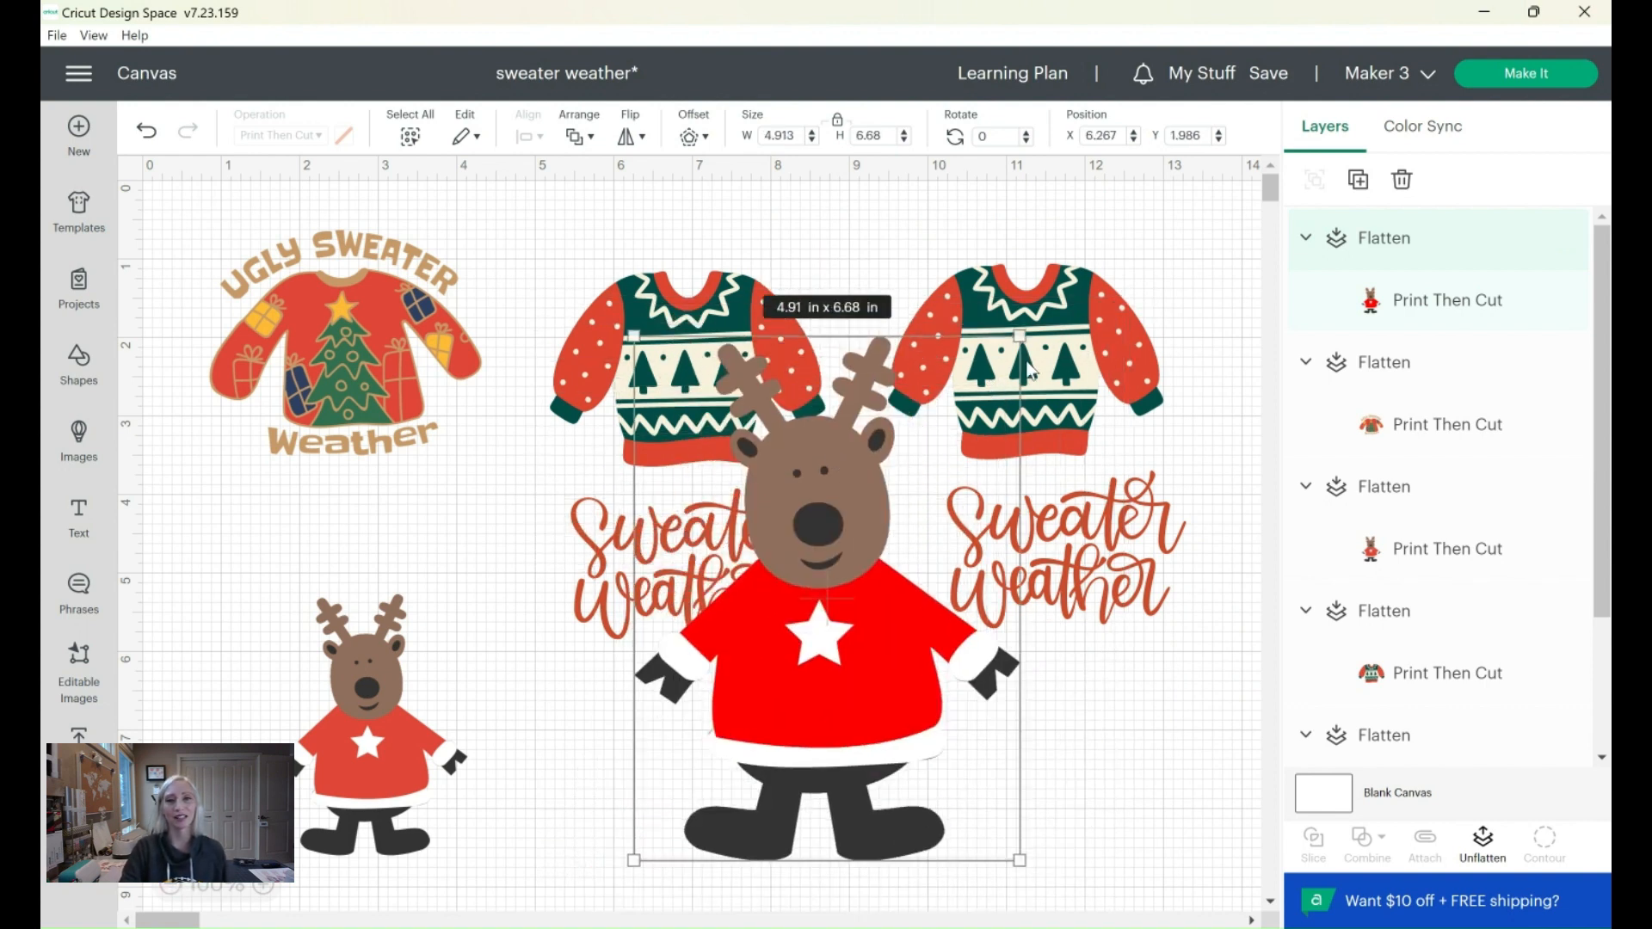
left_click_drag(1019, 337, 826, 597)
left_click_drag(738, 663, 578, 637)
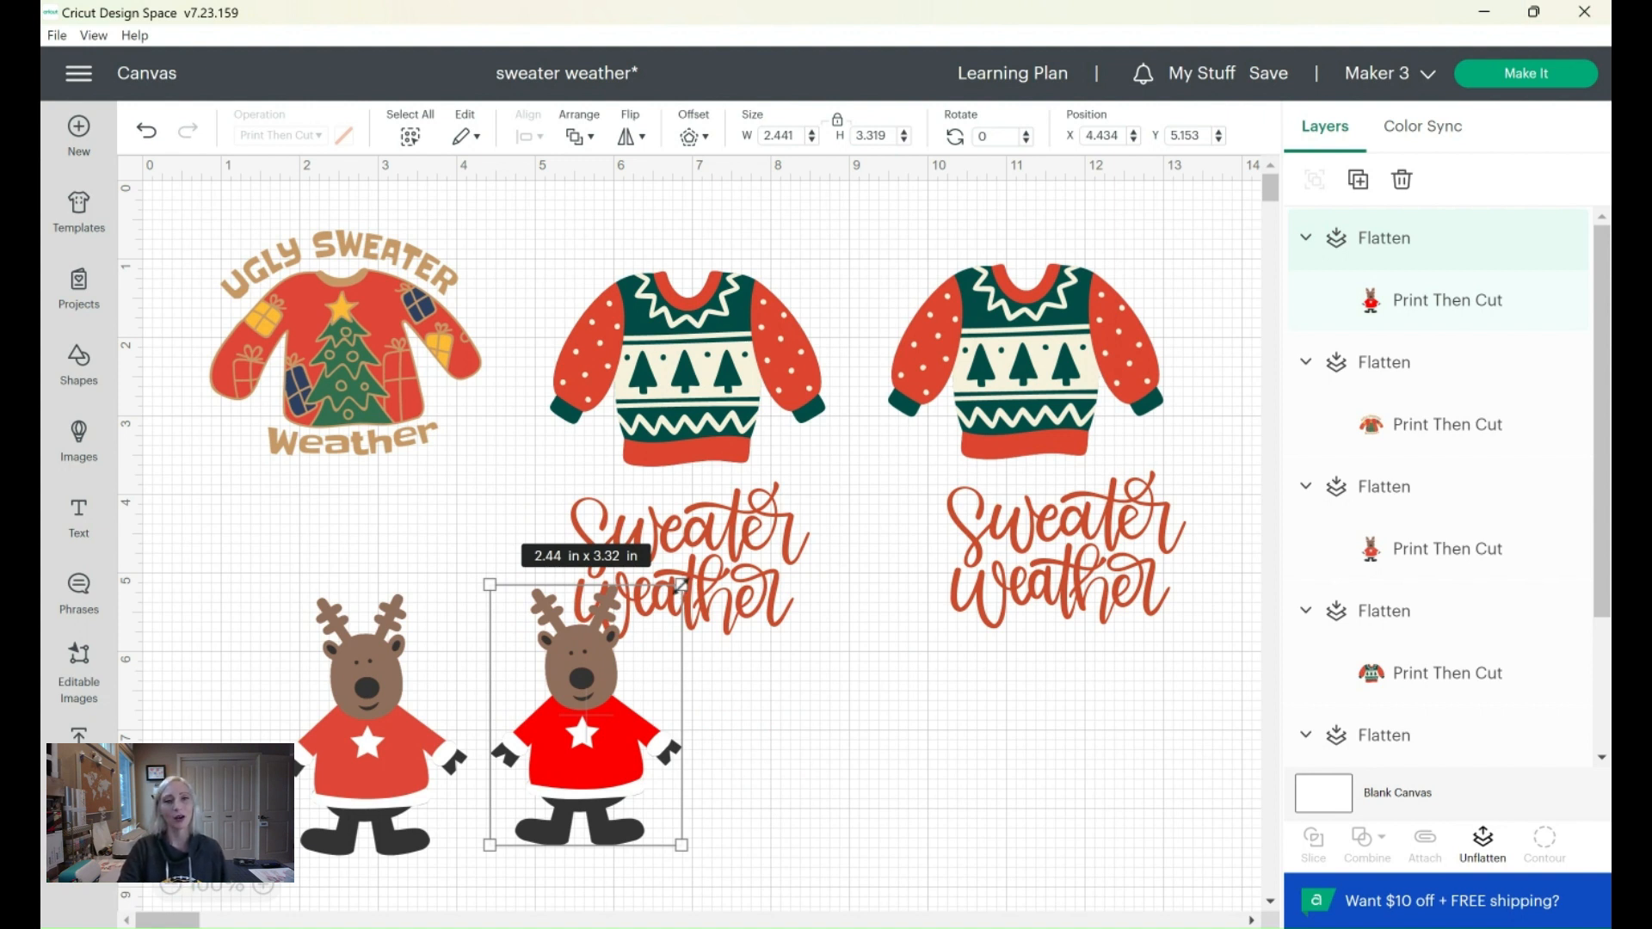
mouse_move(679, 585)
left_mouse_down()
mouse_move(667, 602)
mouse_move(677, 590)
left_mouse_up()
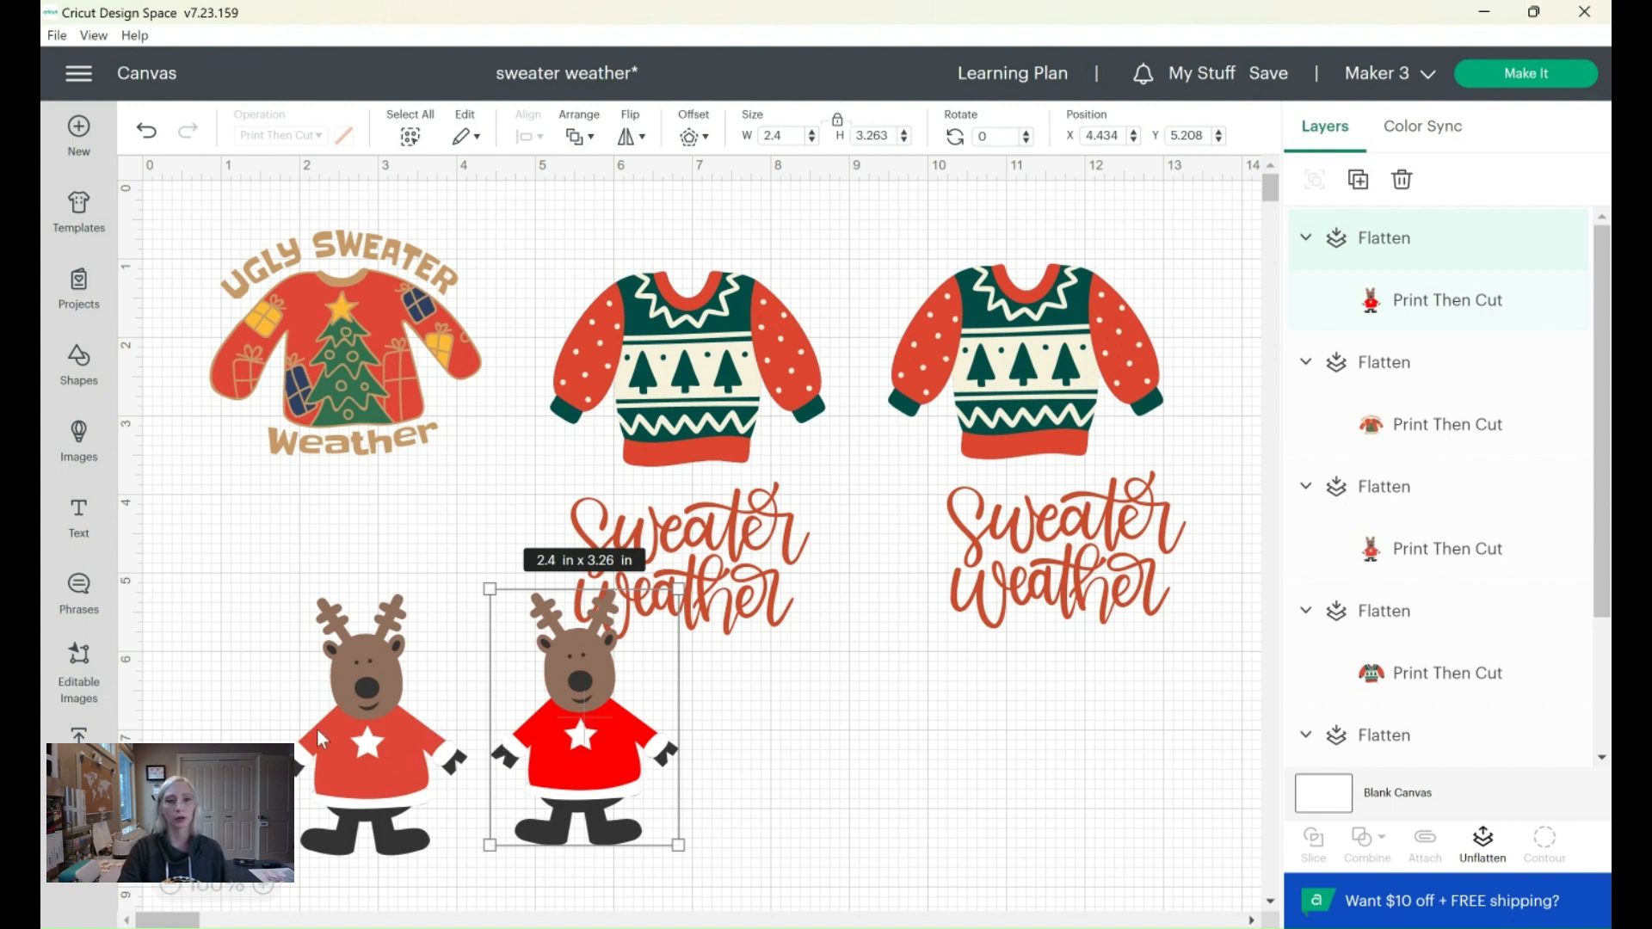
Step: Arrange the two reindeer side by side below the sweater weather designs, with the original one on the right
left_click_drag(331, 736, 837, 735)
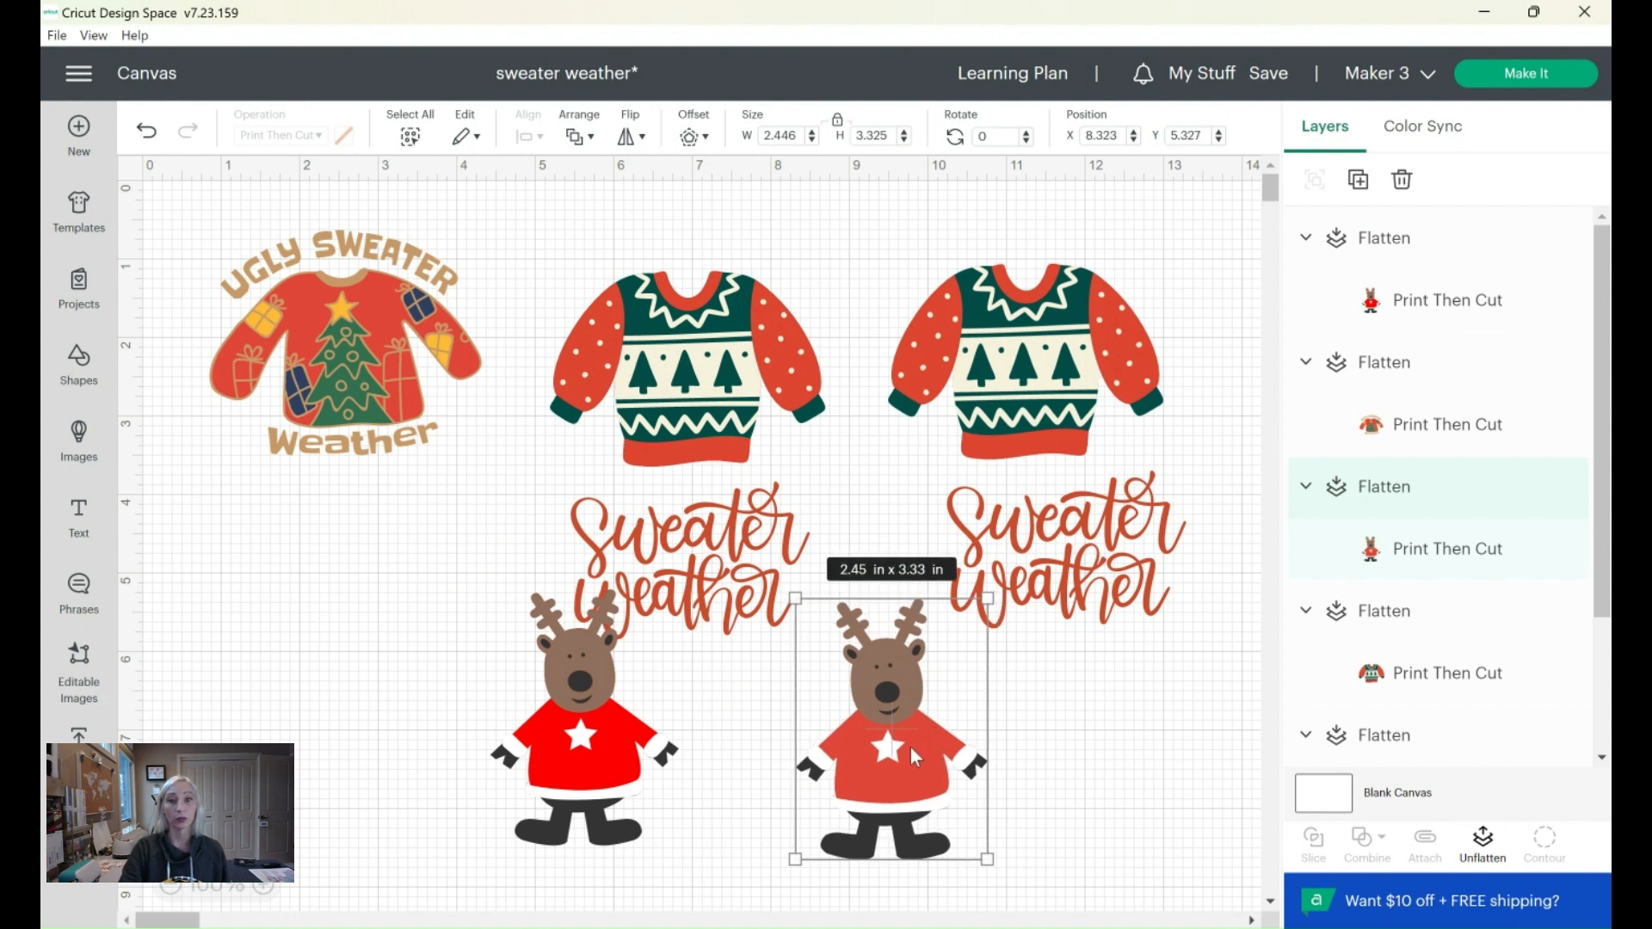
left_click_drag(650, 777, 655, 843)
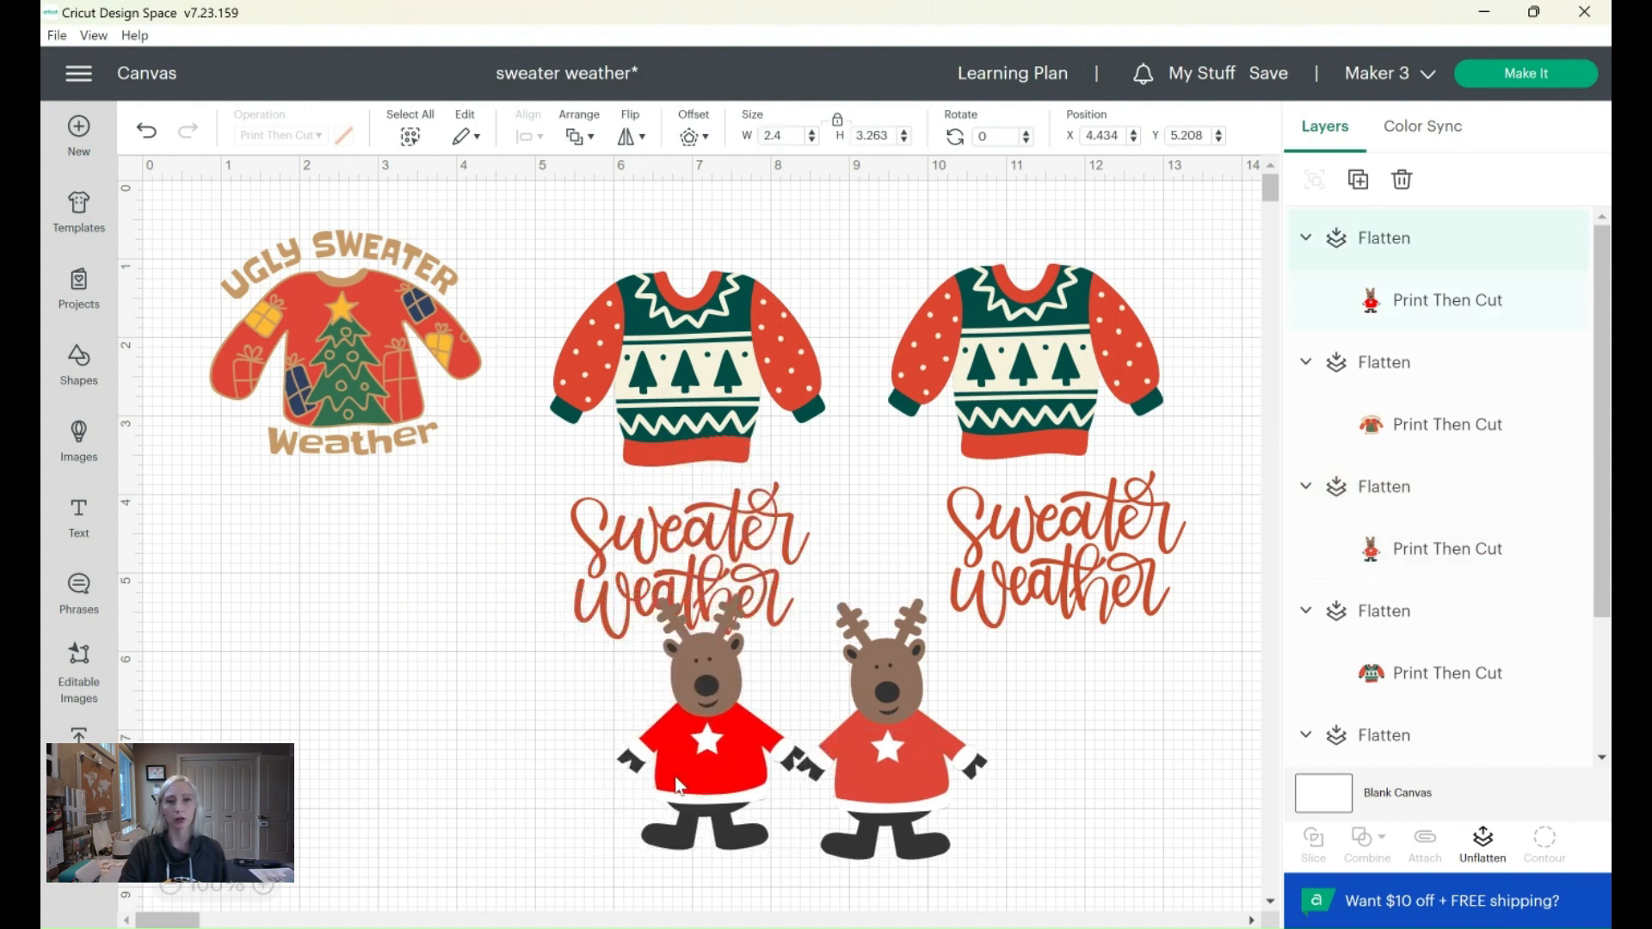
left_click(882, 781)
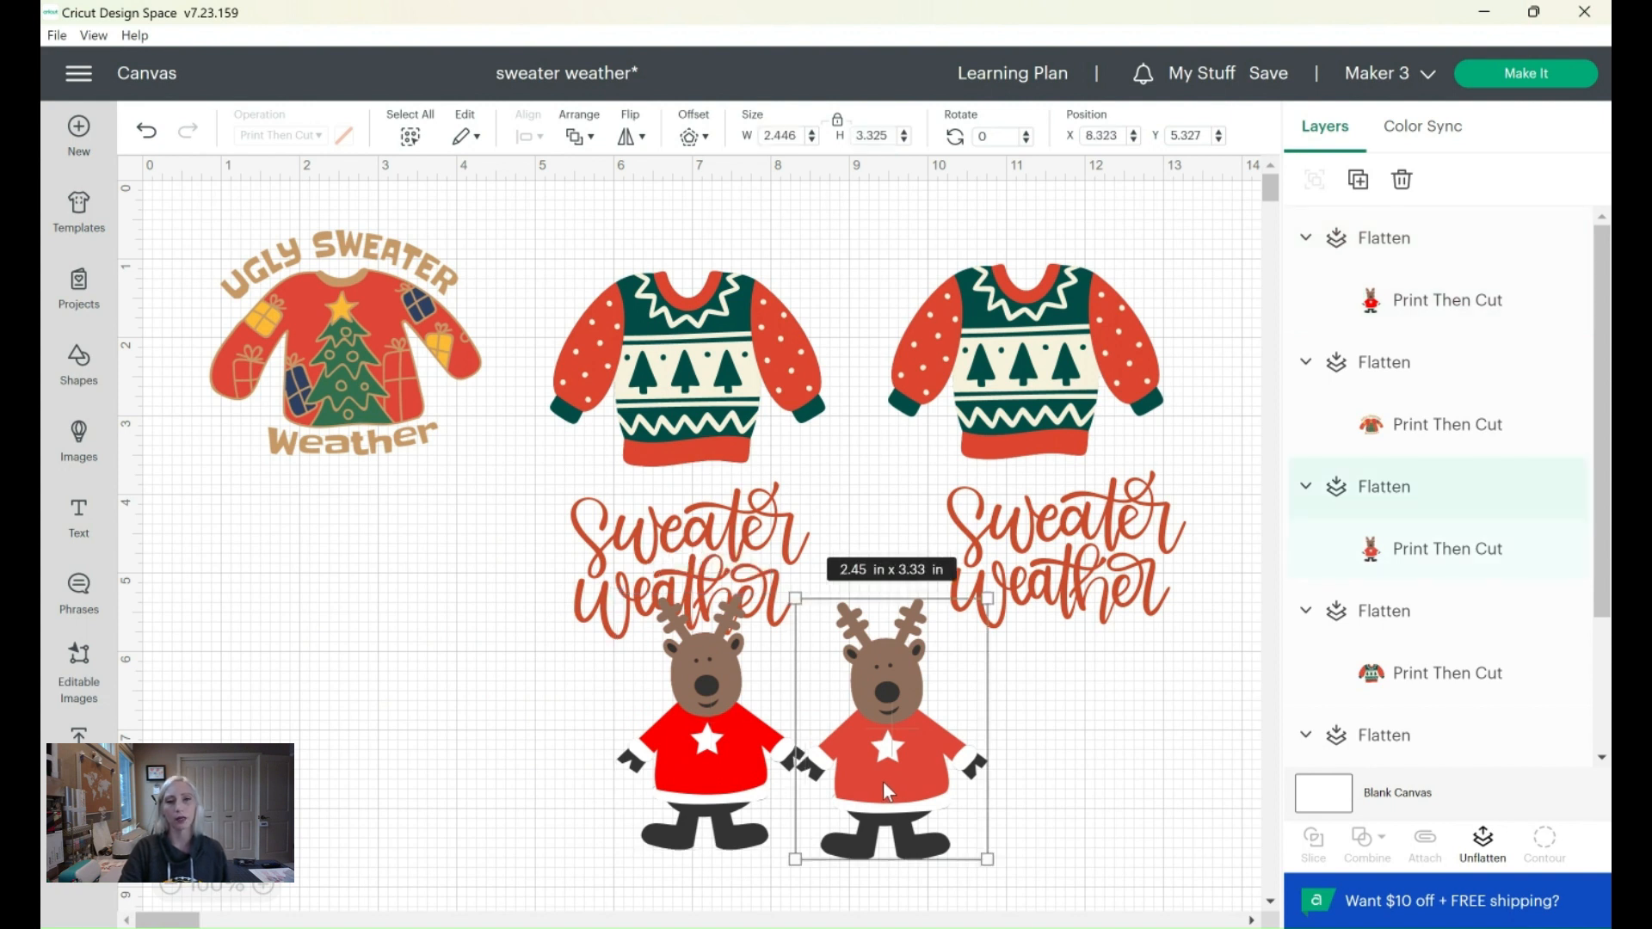
Step: Unflatten the bright red reindeer and recolor its sweater layer with the orange-red used in the other designs
left_click(731, 750)
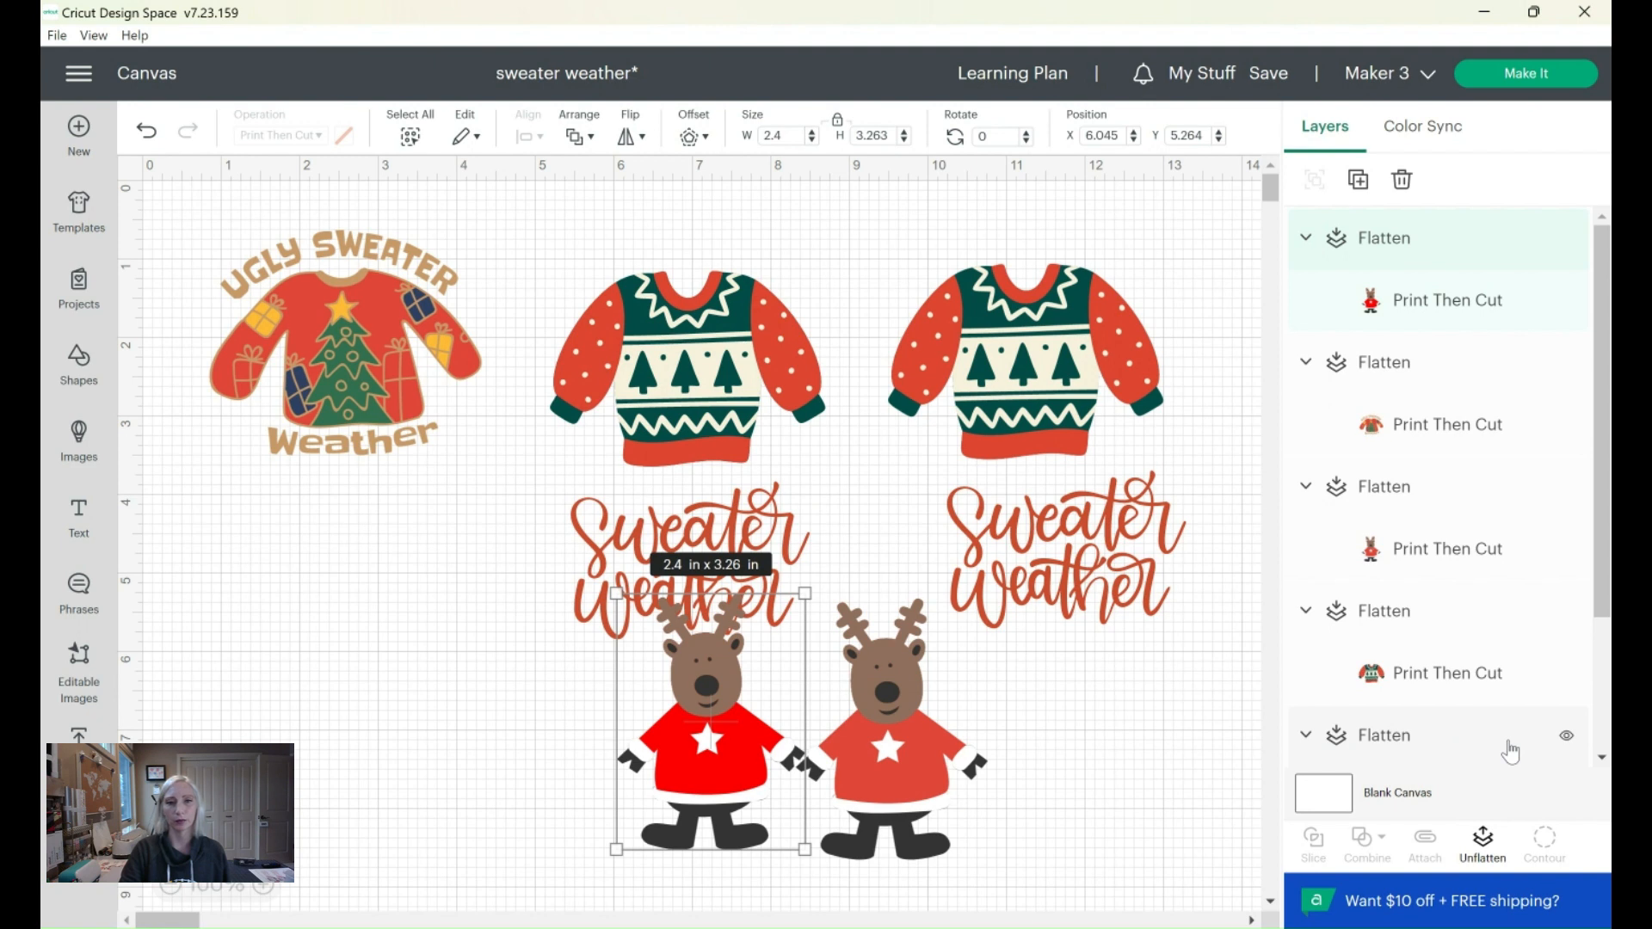
left_click(1482, 847)
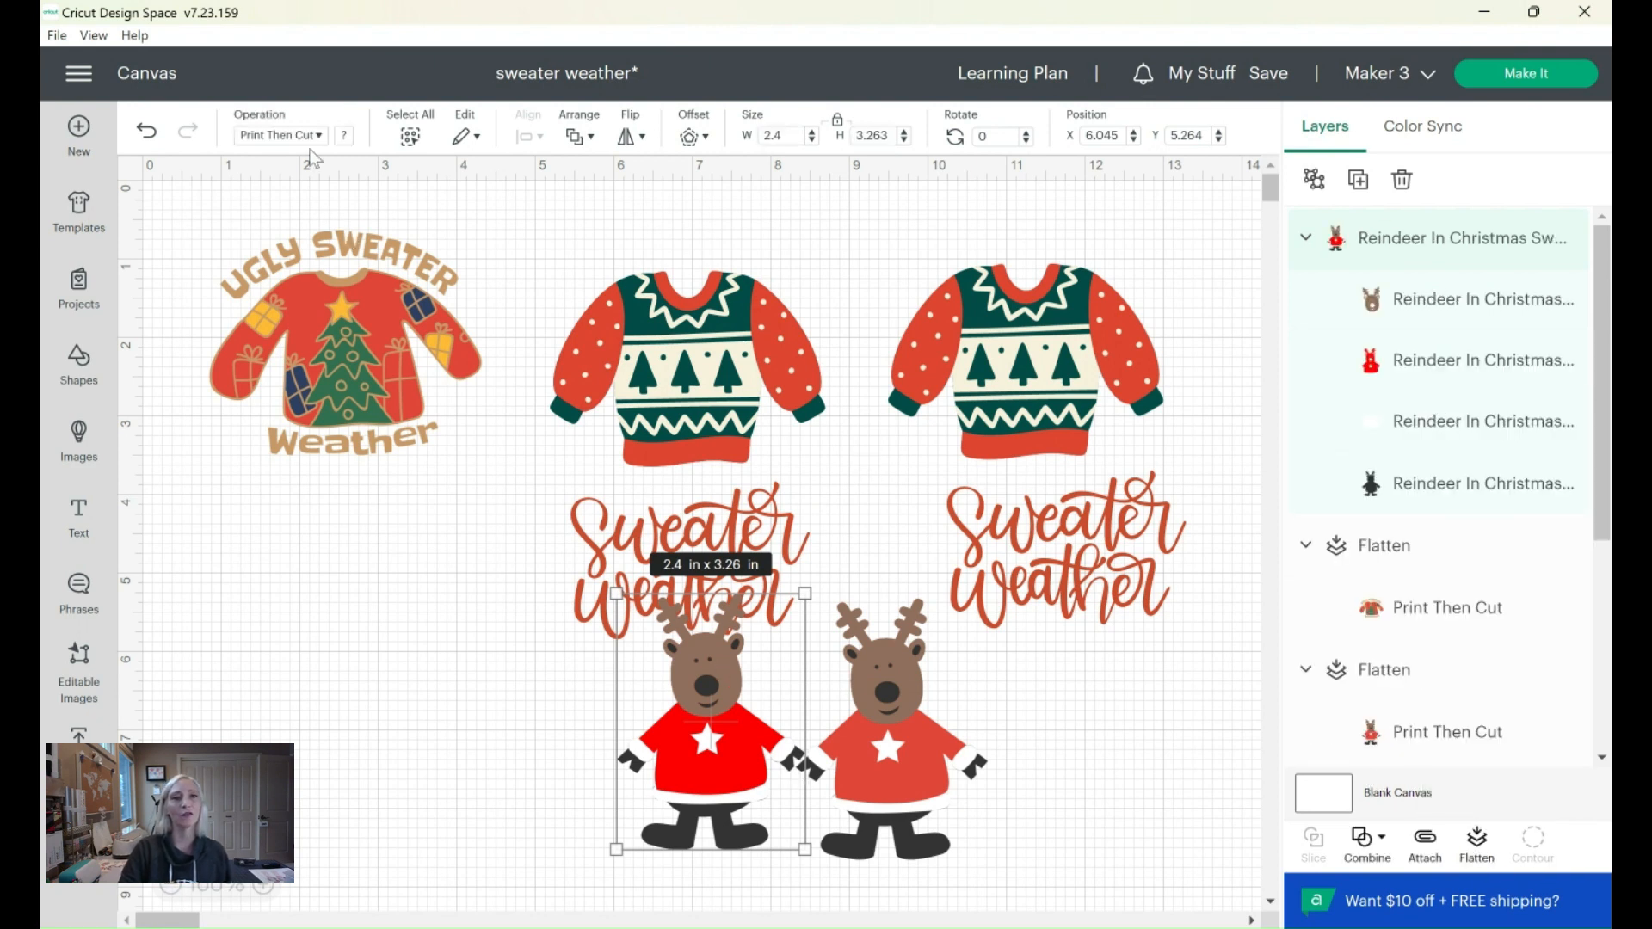
left_click(344, 139)
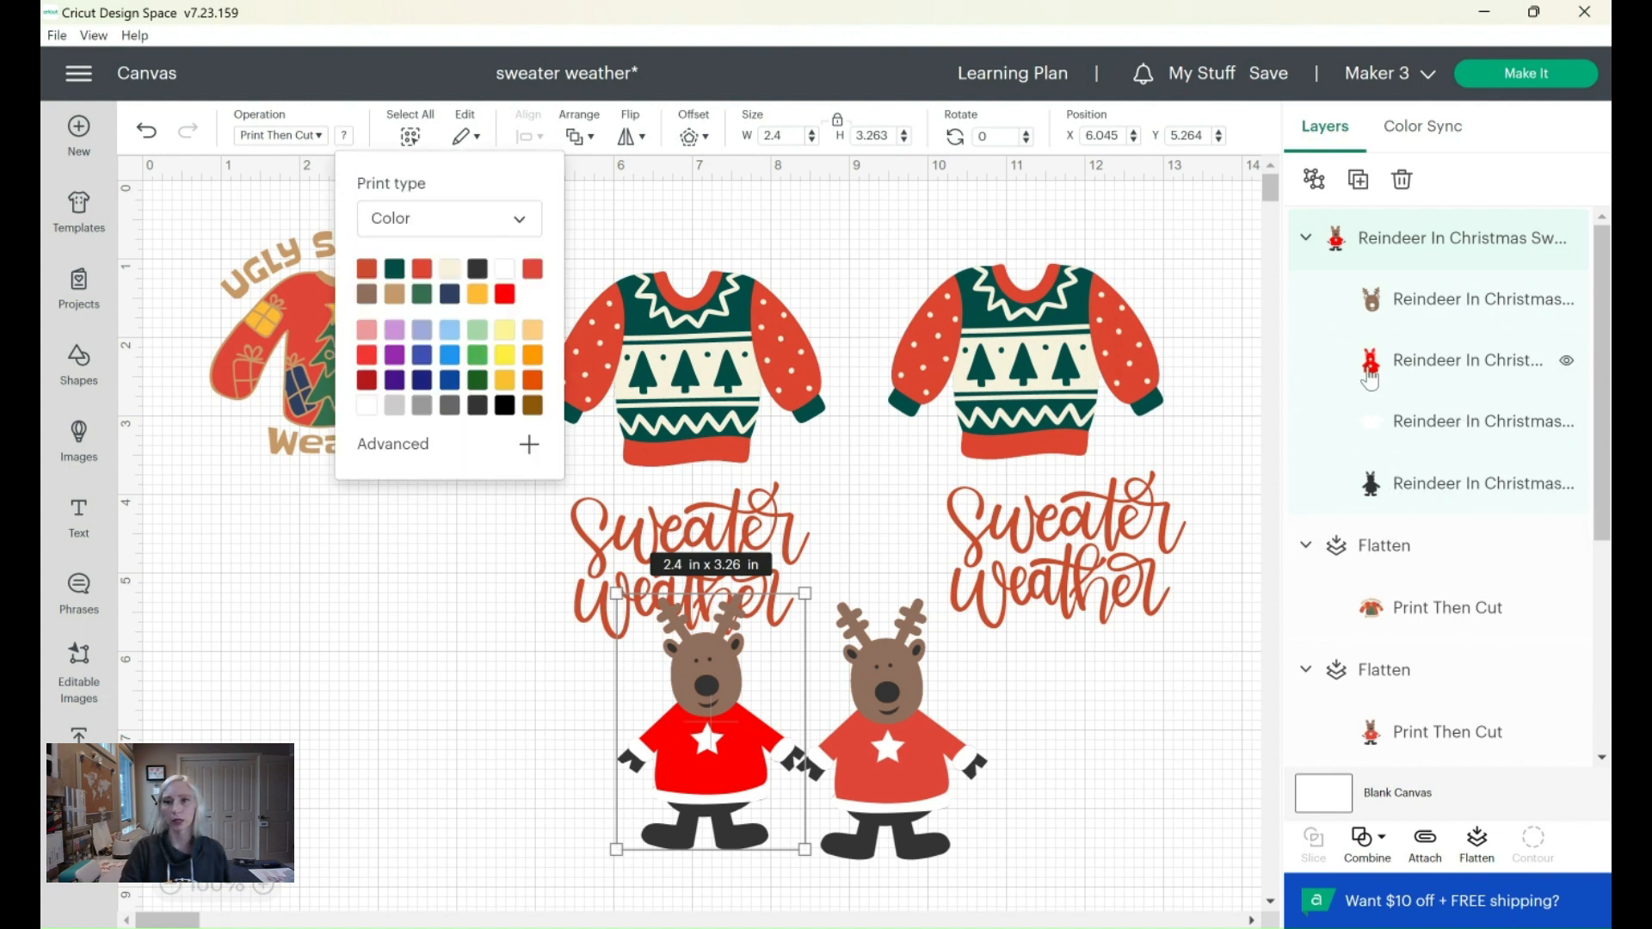
left_click(1369, 378)
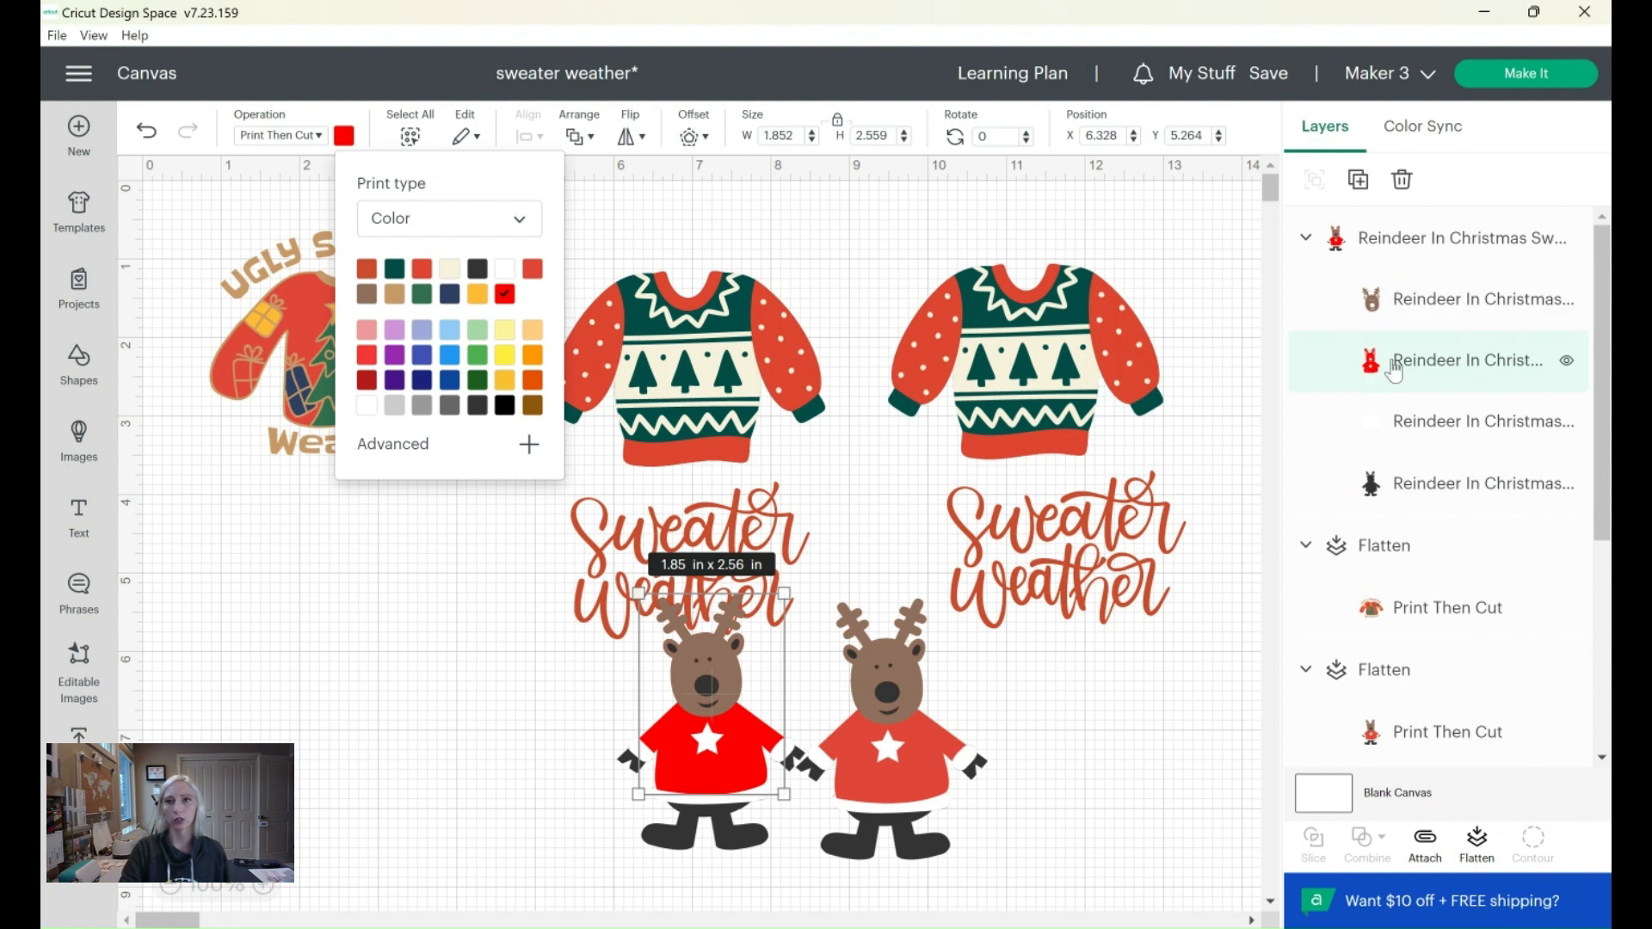
left_click(368, 271)
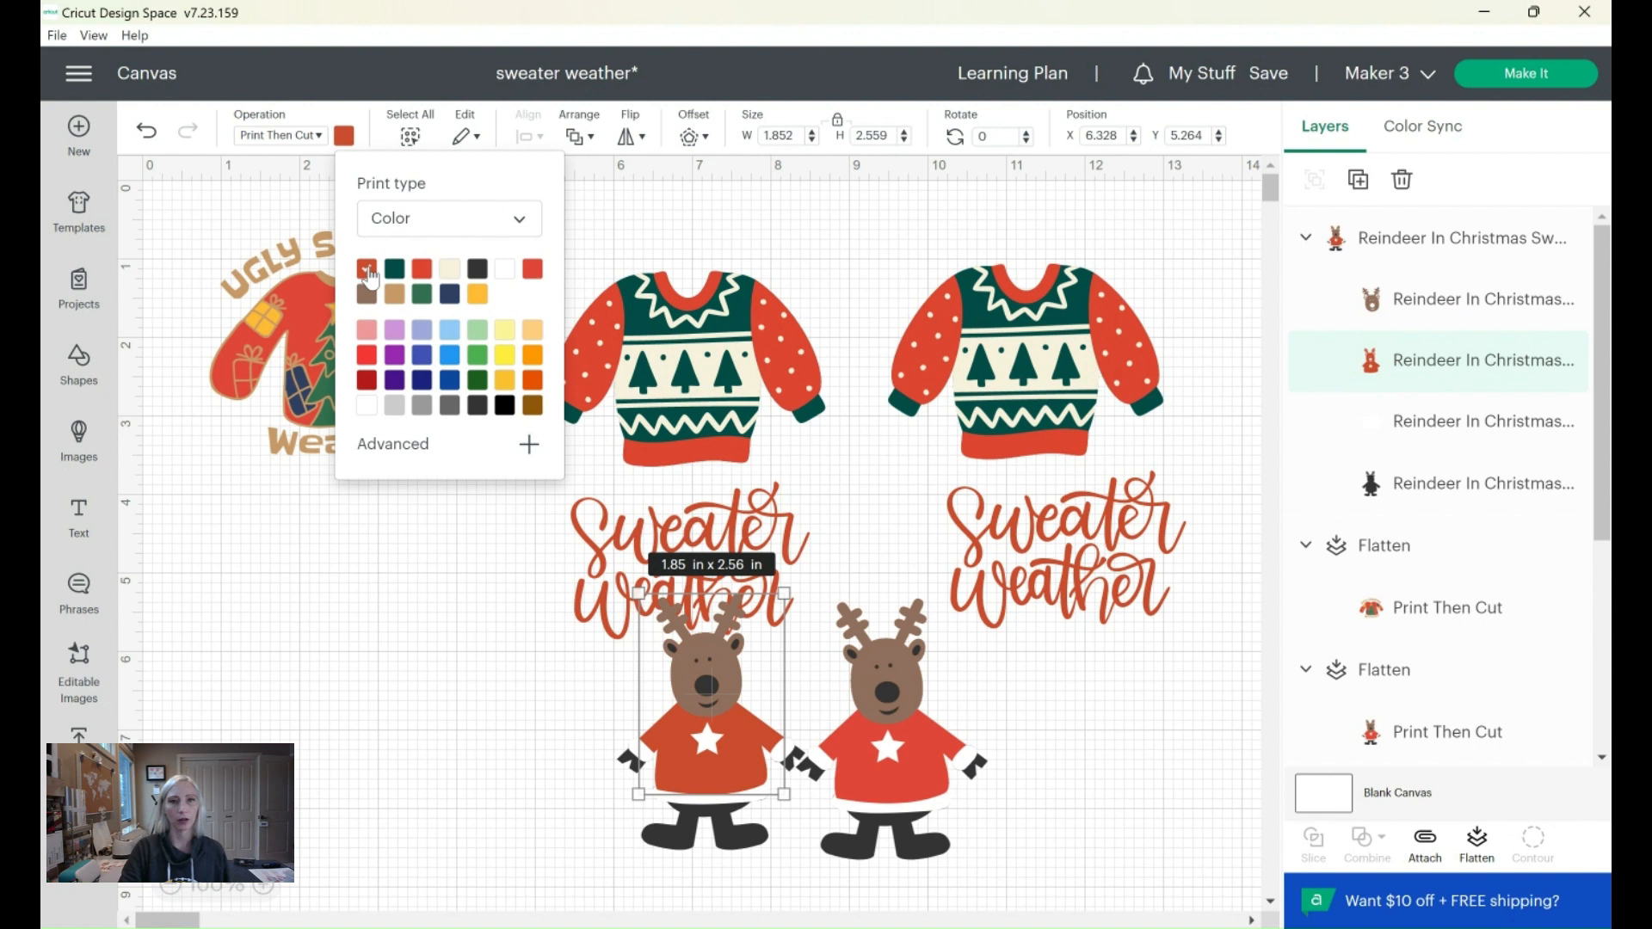
left_click(422, 272)
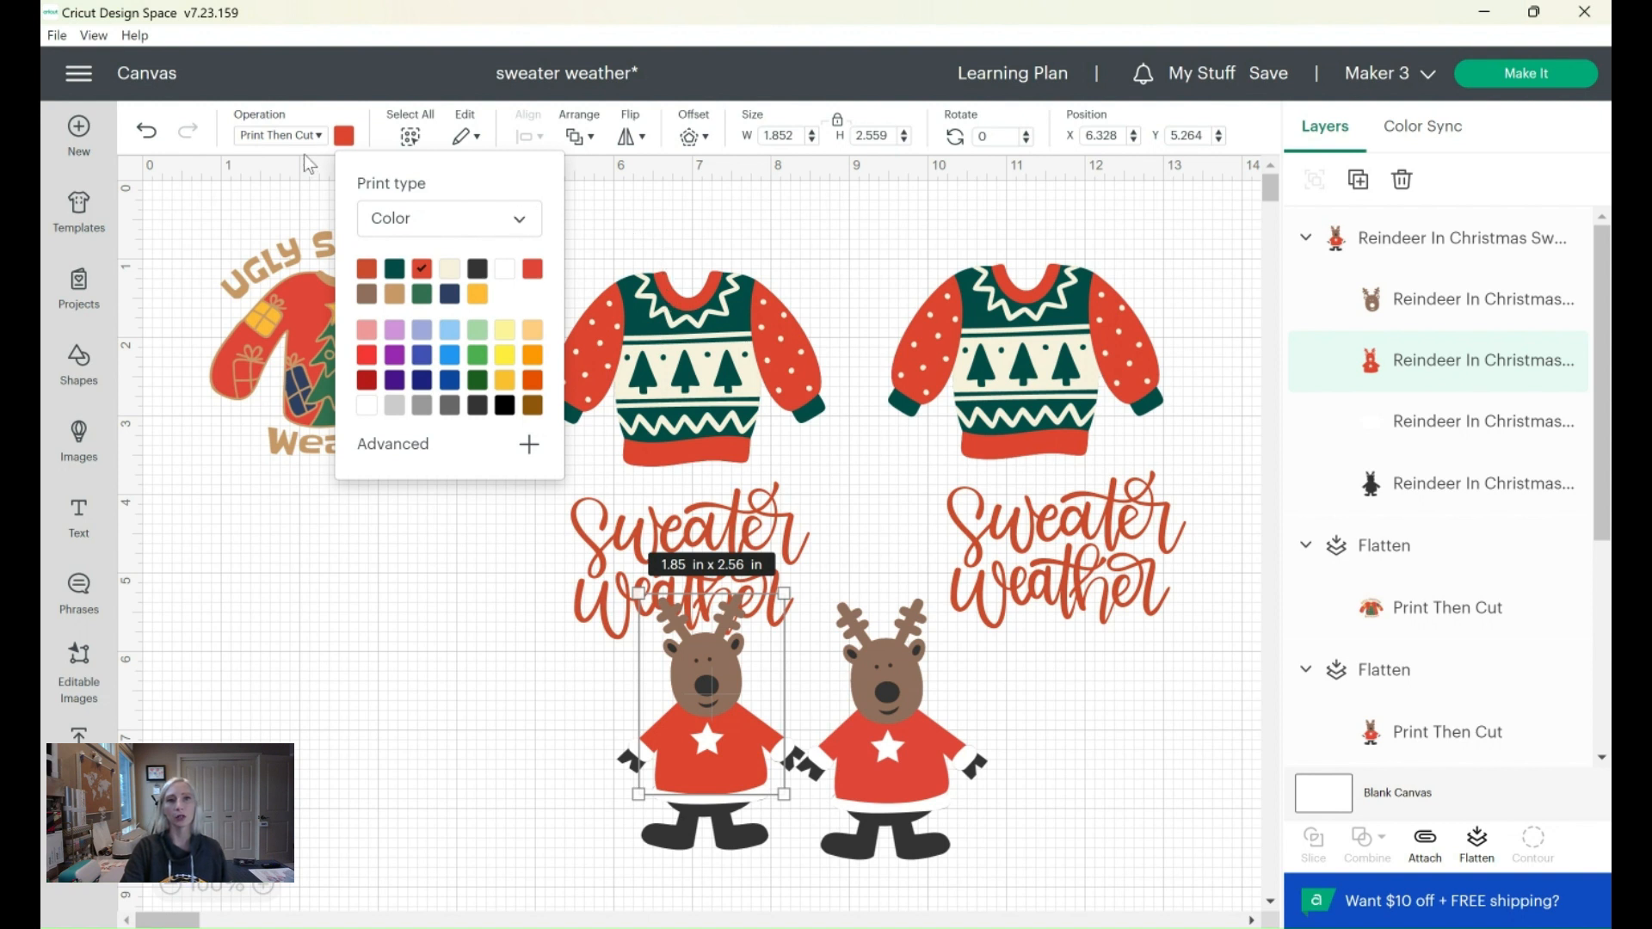
left_click(711, 693)
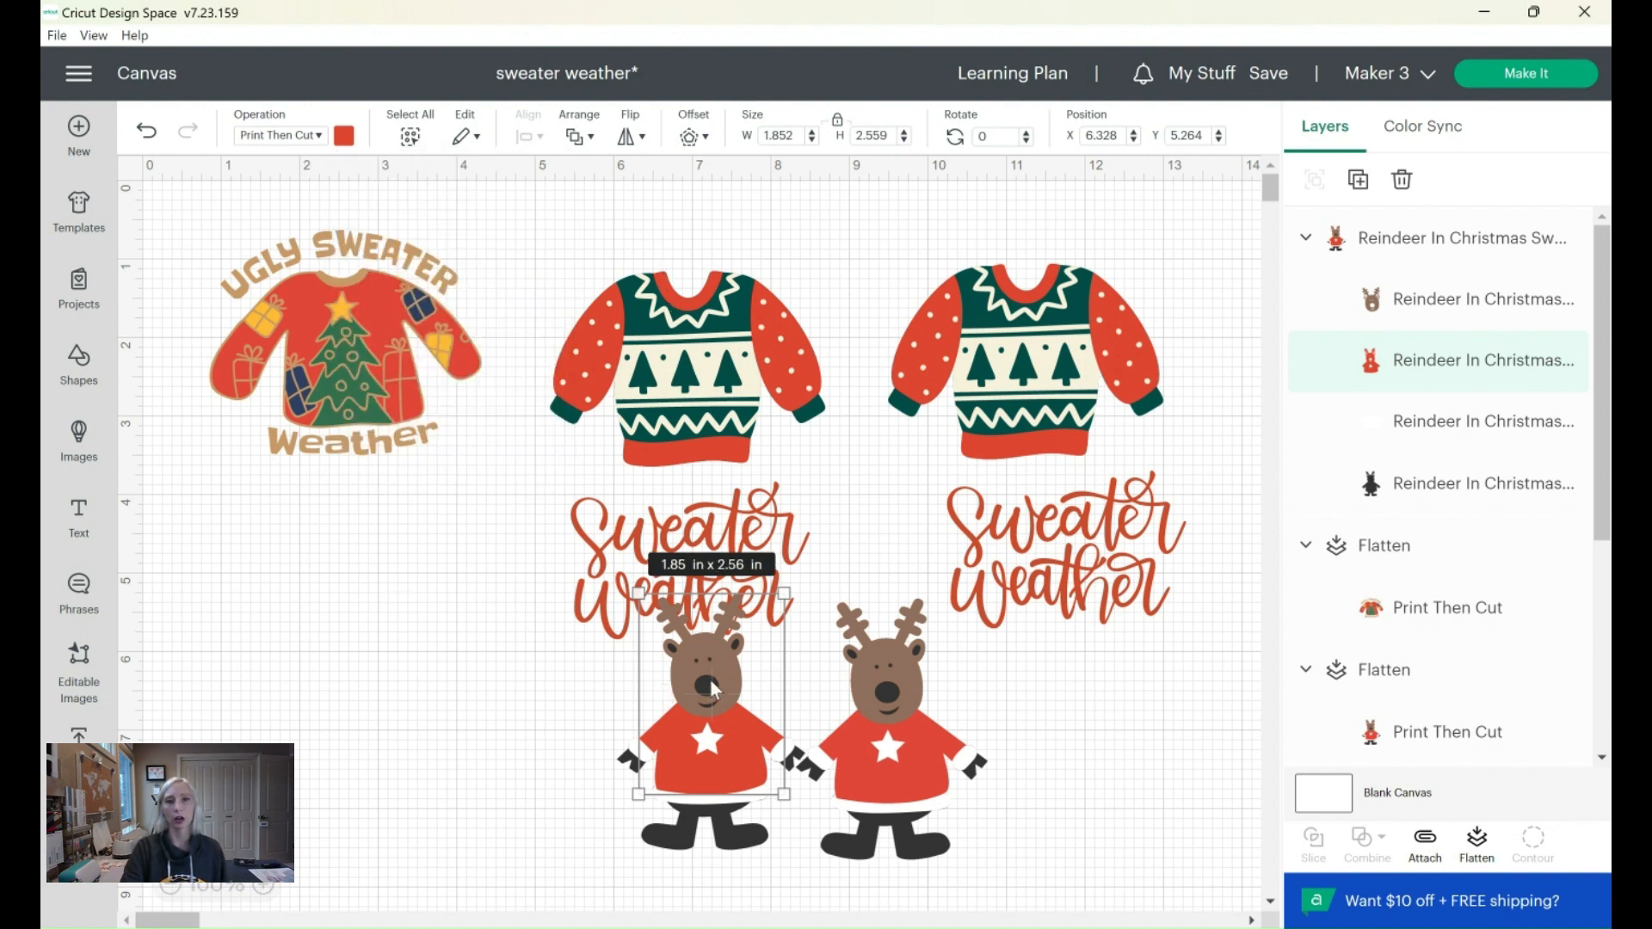
Step: Recolor the reindeer's black layer of nose, gloves and legs to the muted green from the project colors
left_click(1393, 490)
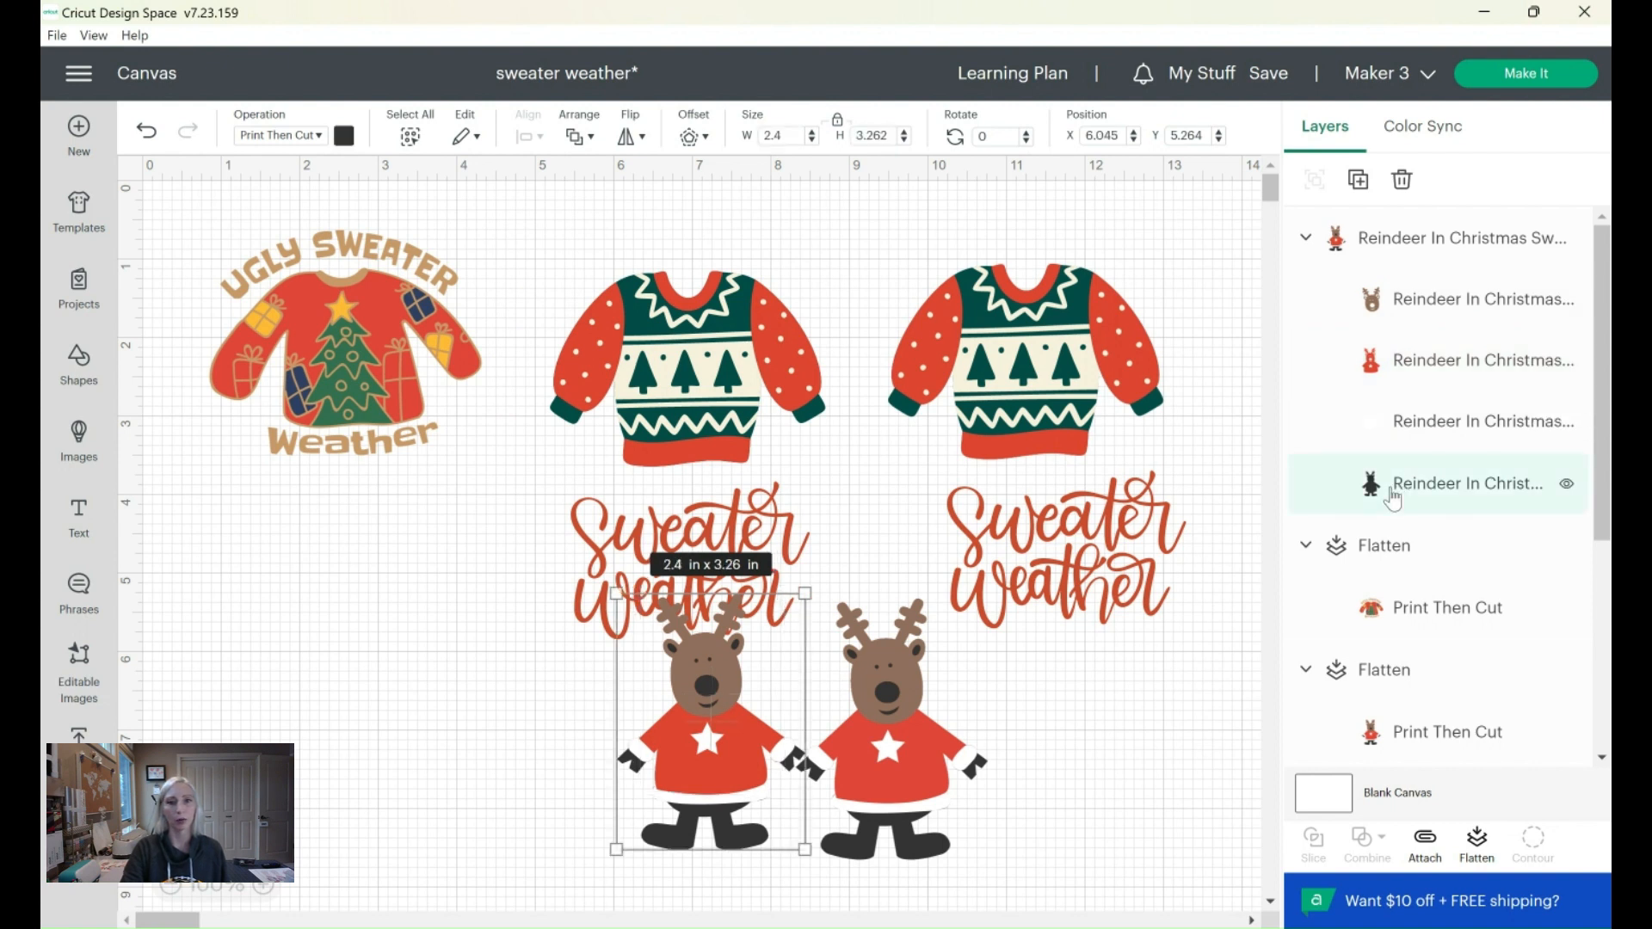
left_click(342, 139)
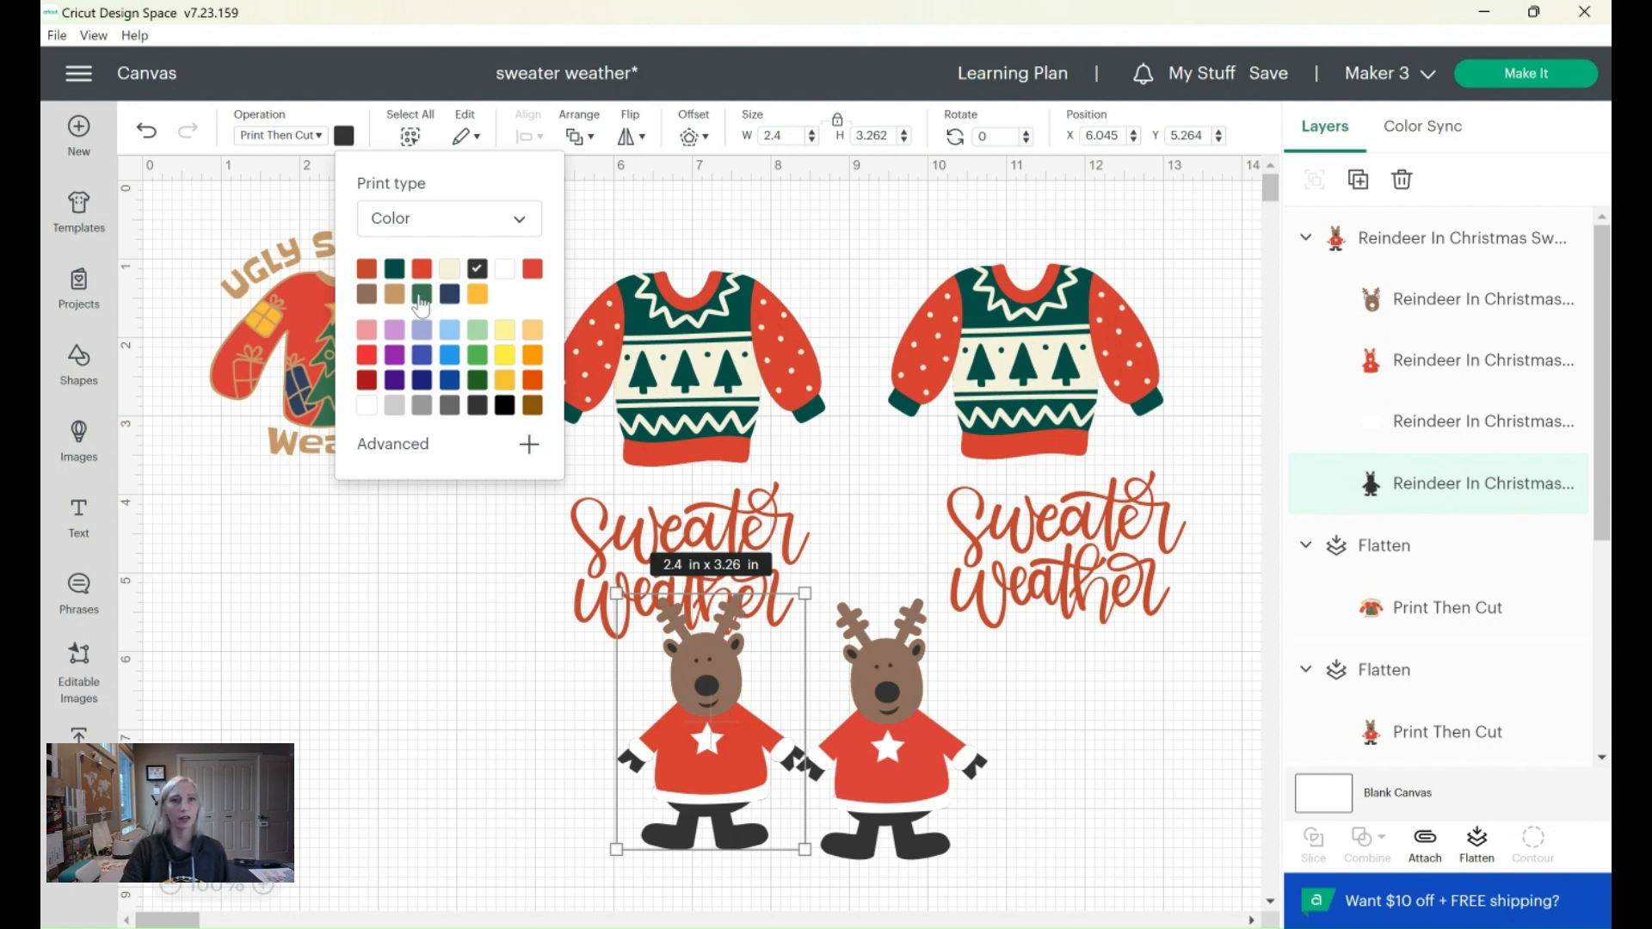
left_click(345, 137)
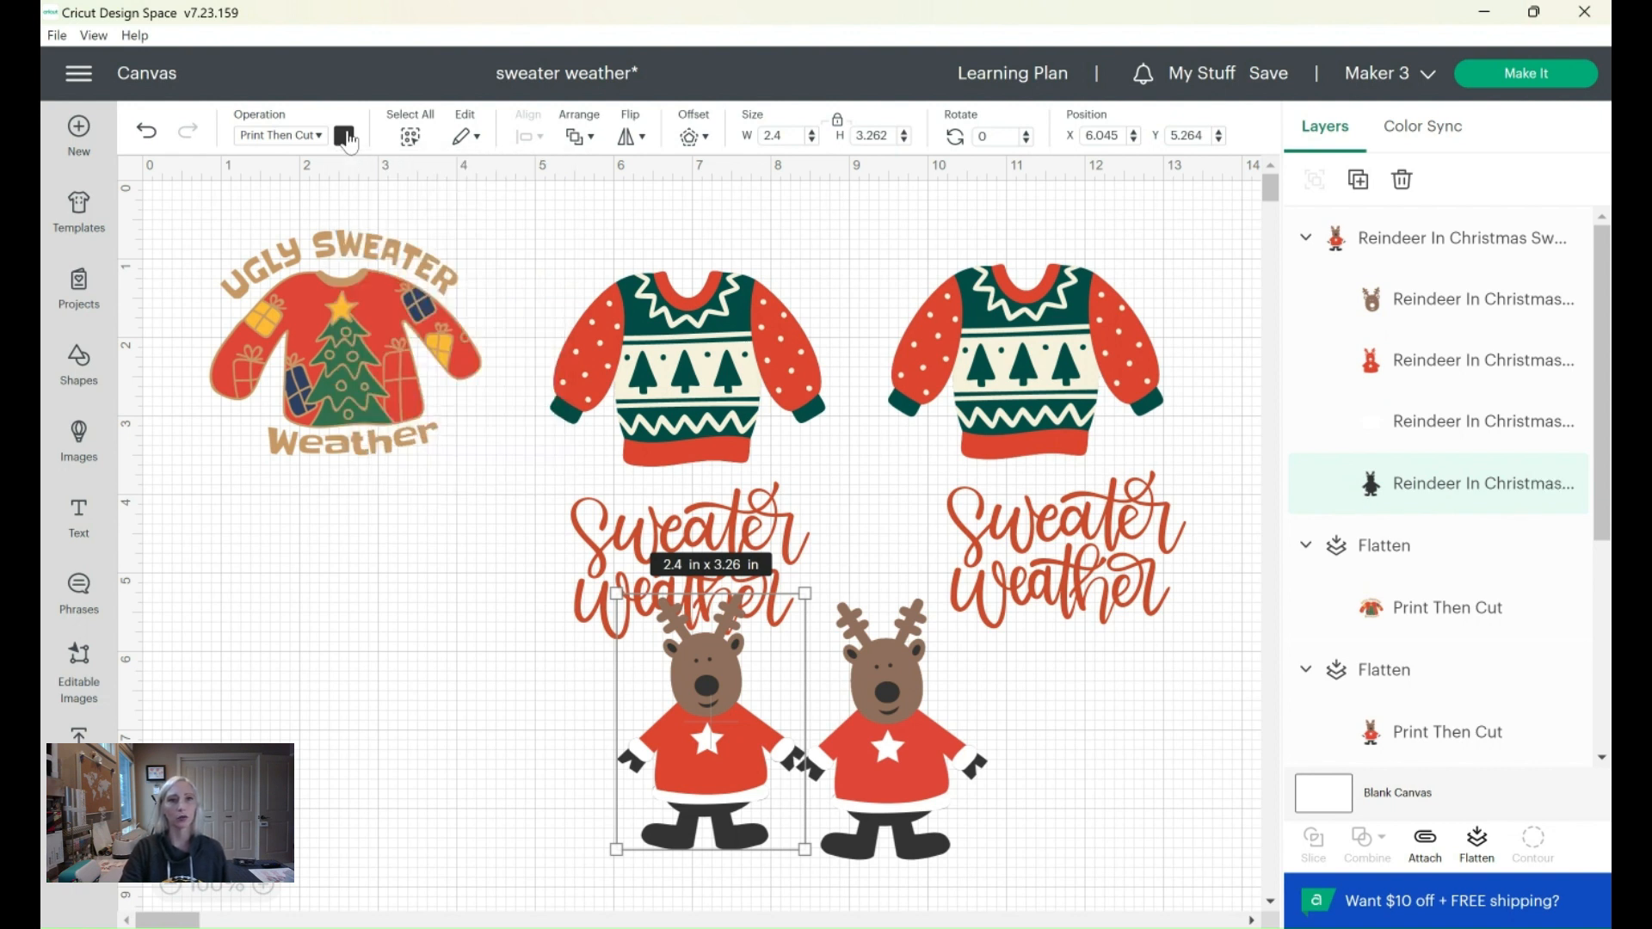
left_click(345, 137)
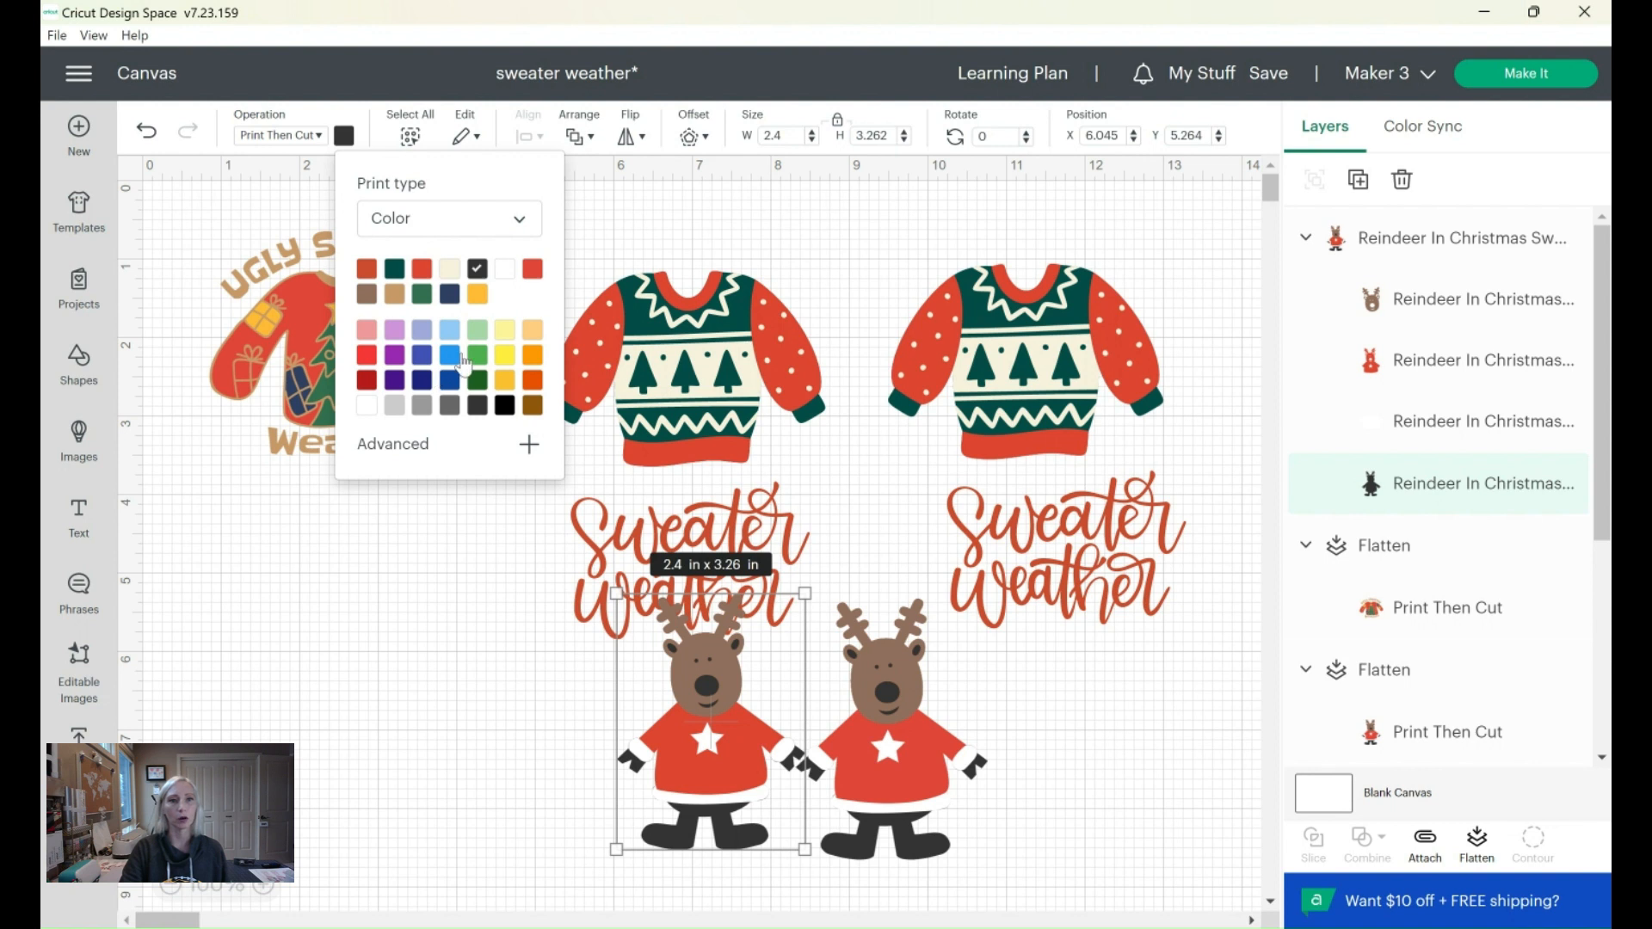
left_click(422, 296)
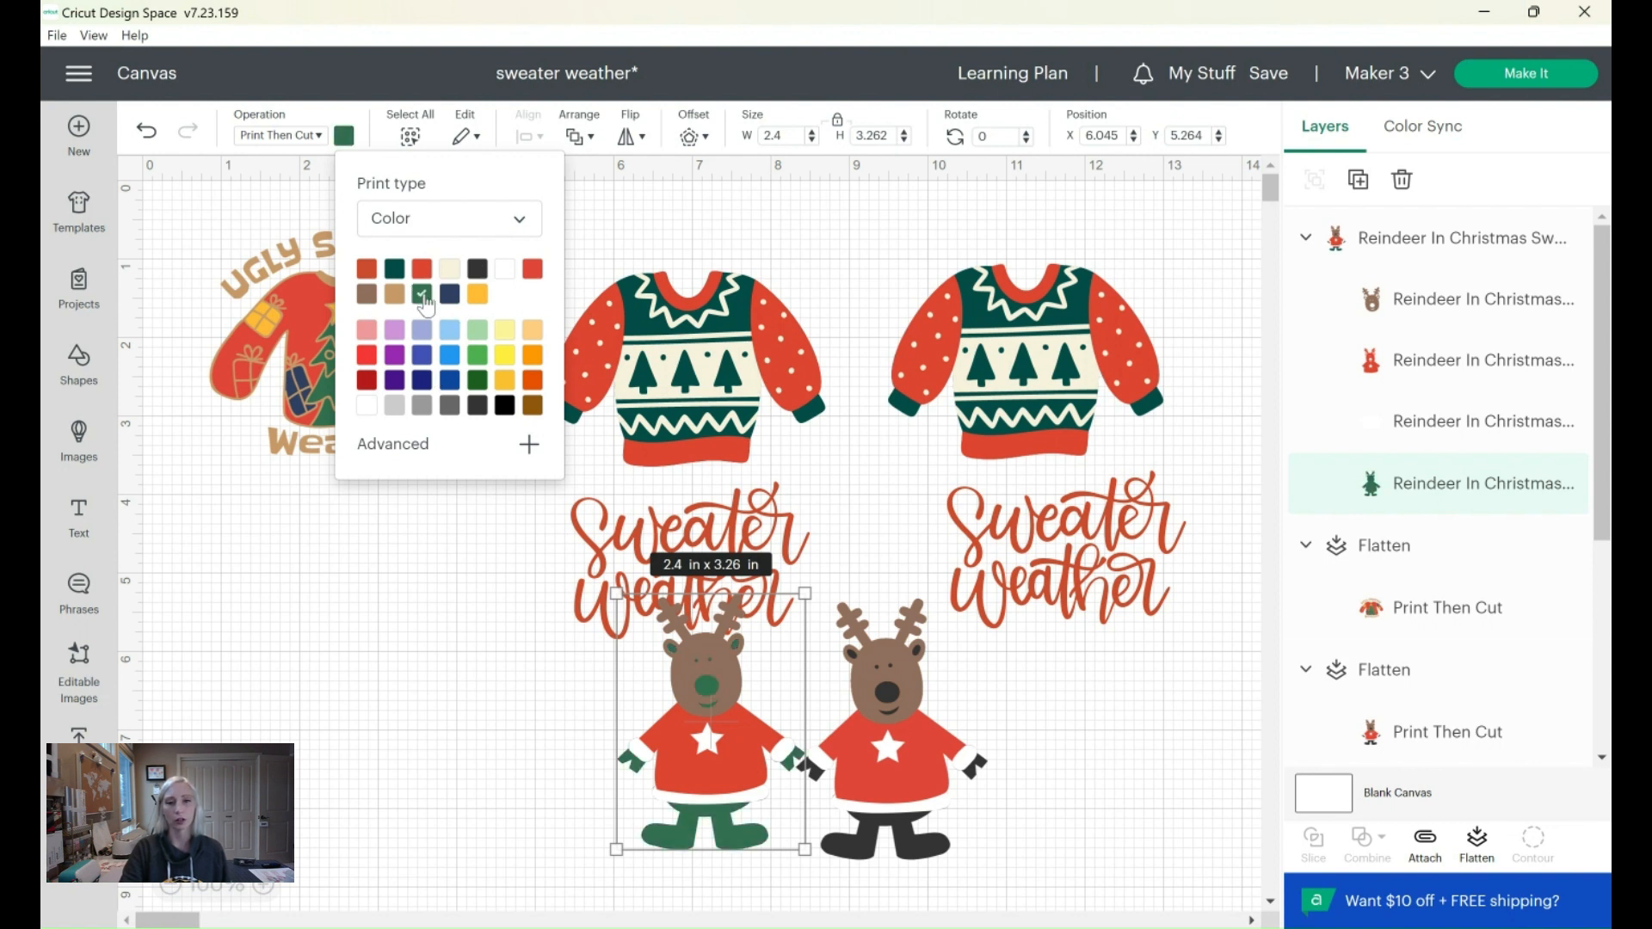
Step: Nudge the recolored reindeer slightly upward and flatten all its layers into one printable image
left_click(1093, 733)
mouse_move(707, 727)
left_mouse_down()
mouse_move(817, 710)
mouse_move(706, 715)
left_mouse_up()
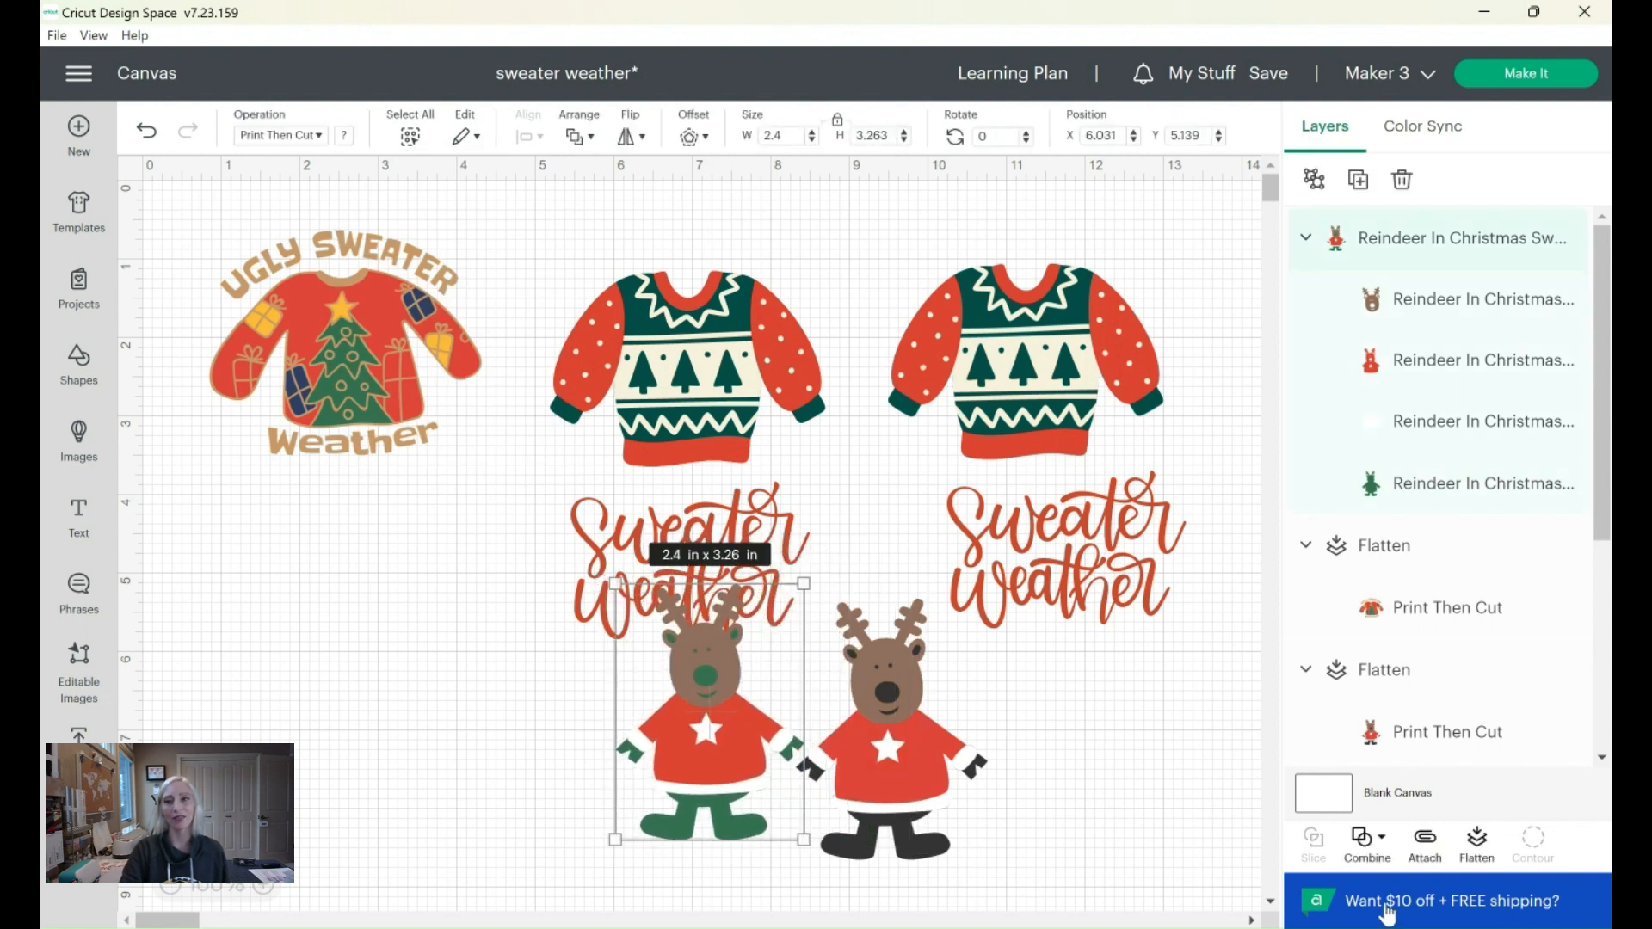
left_click(1478, 843)
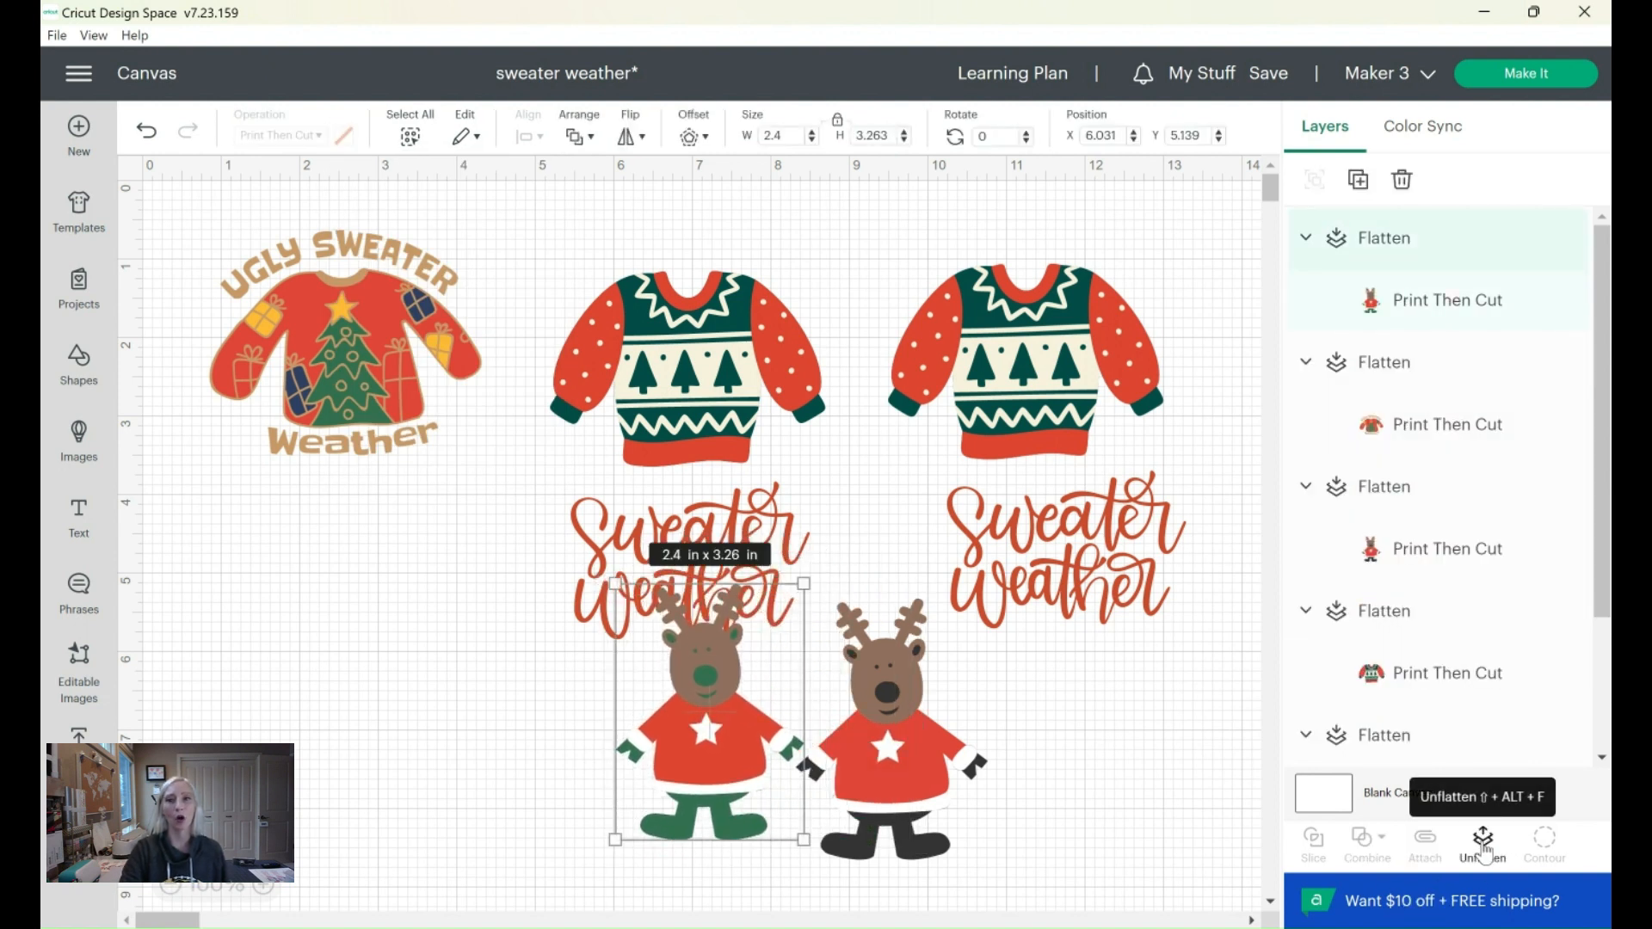